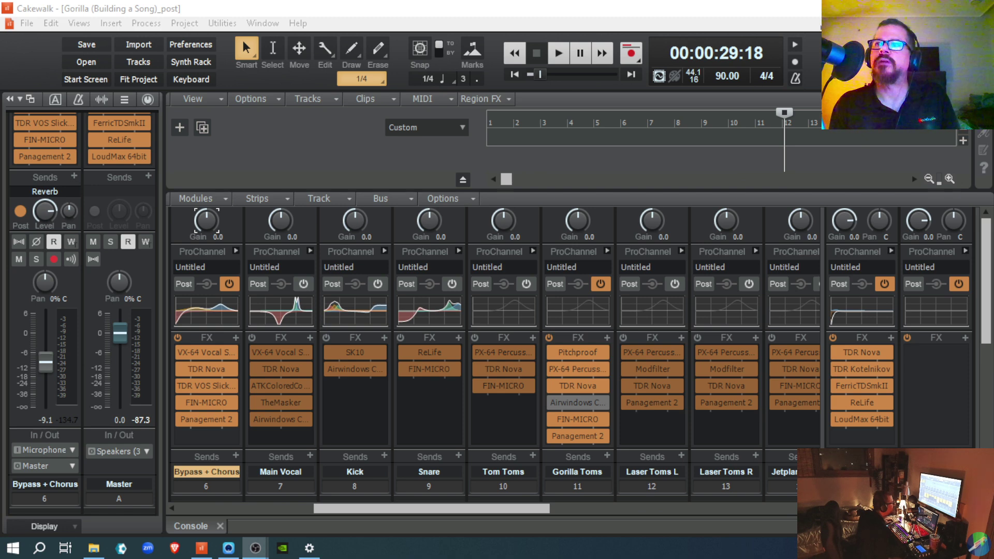
Check today's date in the system calendar and close it again
left_click(944, 548)
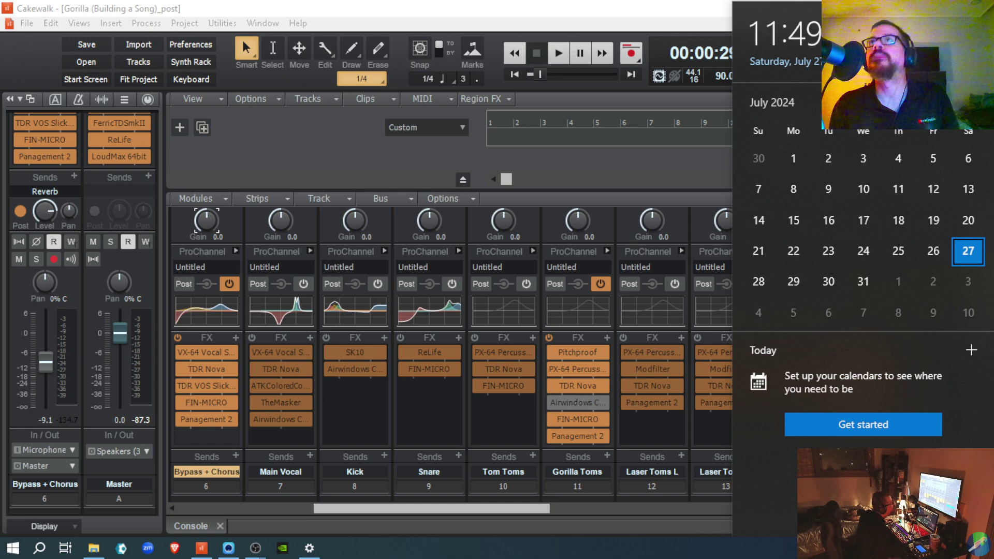
left_click(943, 549)
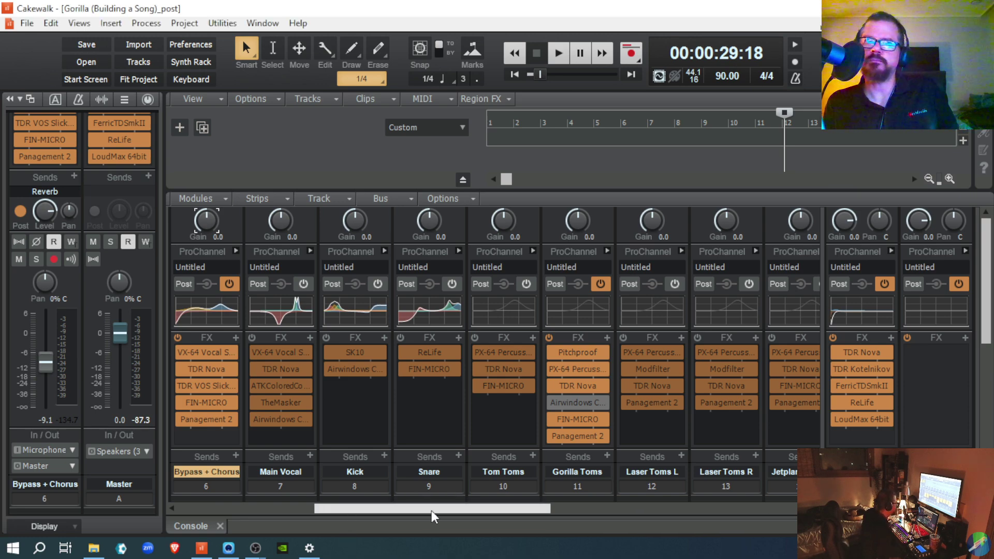
Examine the FX racks and sends of the console tracks, from Guitar through to A Gong
left_click_drag(431, 511, 265, 514)
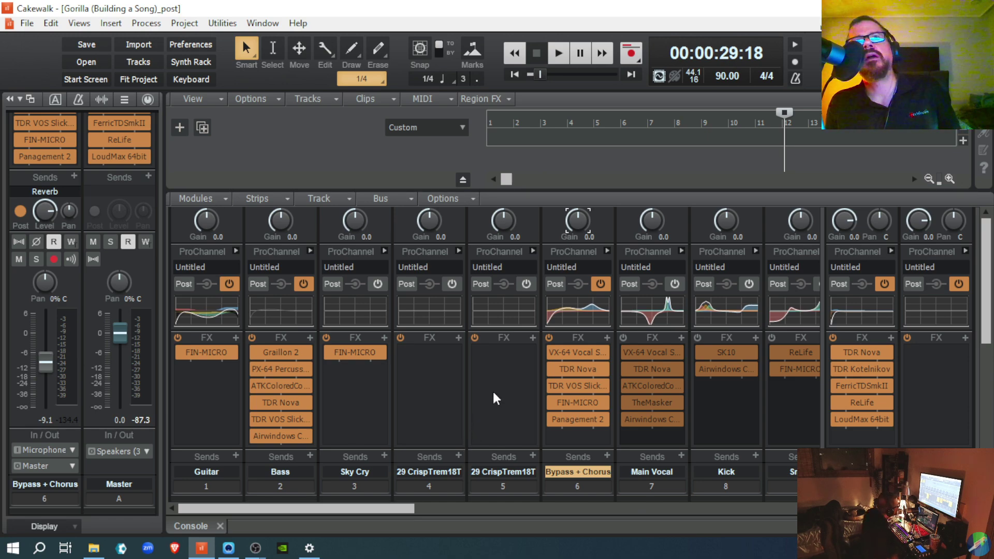
scroll(491, 393, "down", 5)
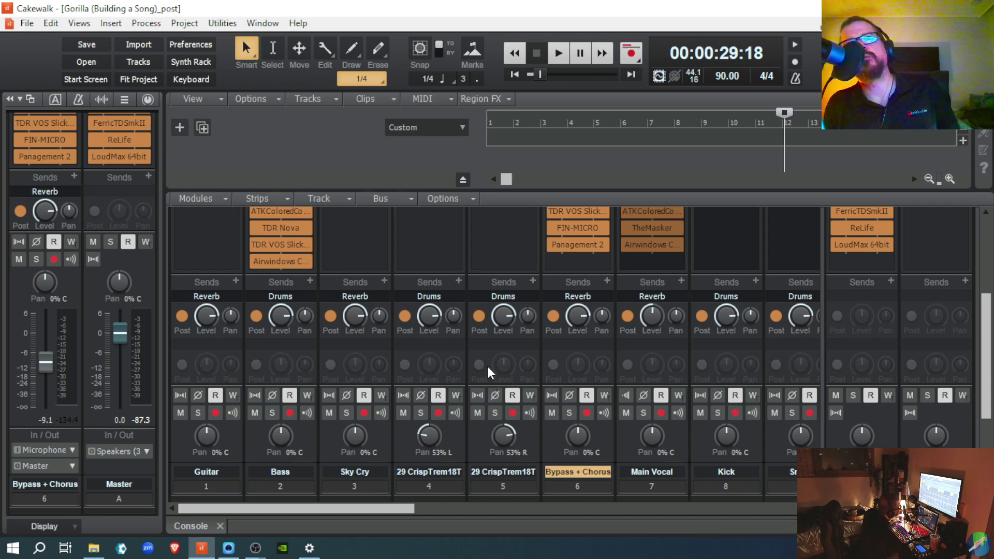
scroll(479, 348, "up", 1)
scroll(478, 347, "up", 4)
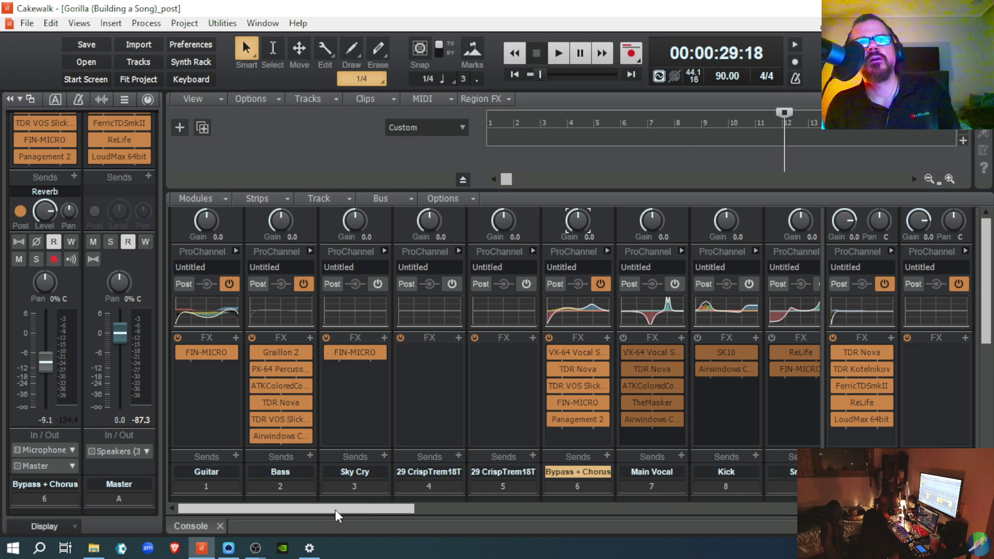
left_click_drag(335, 510, 748, 512)
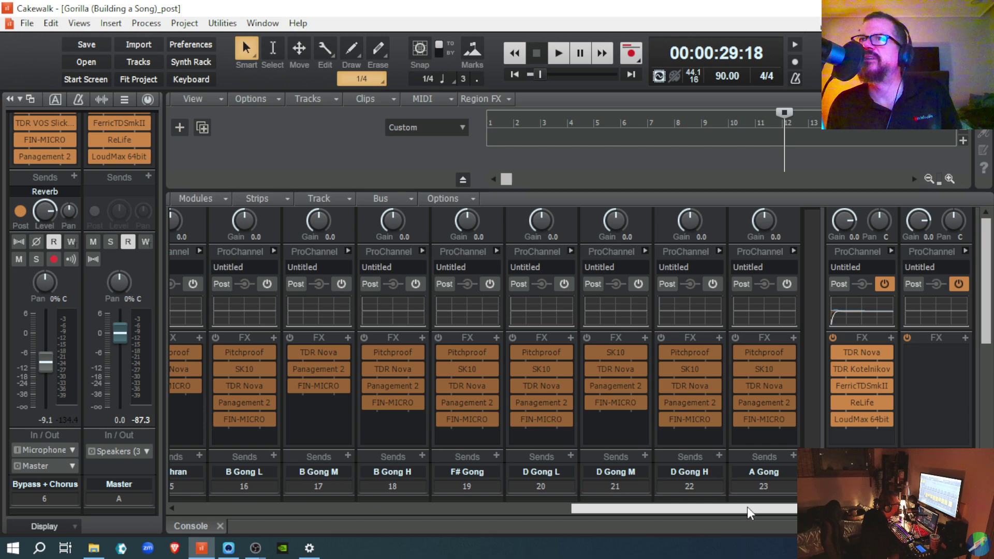
left_click_drag(747, 507, 300, 521)
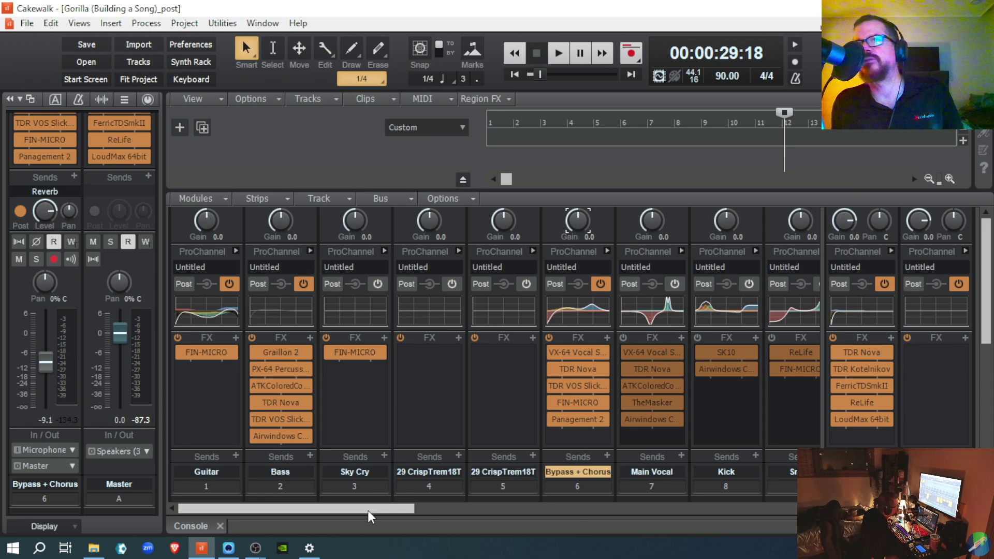
left_click_drag(351, 511, 318, 520)
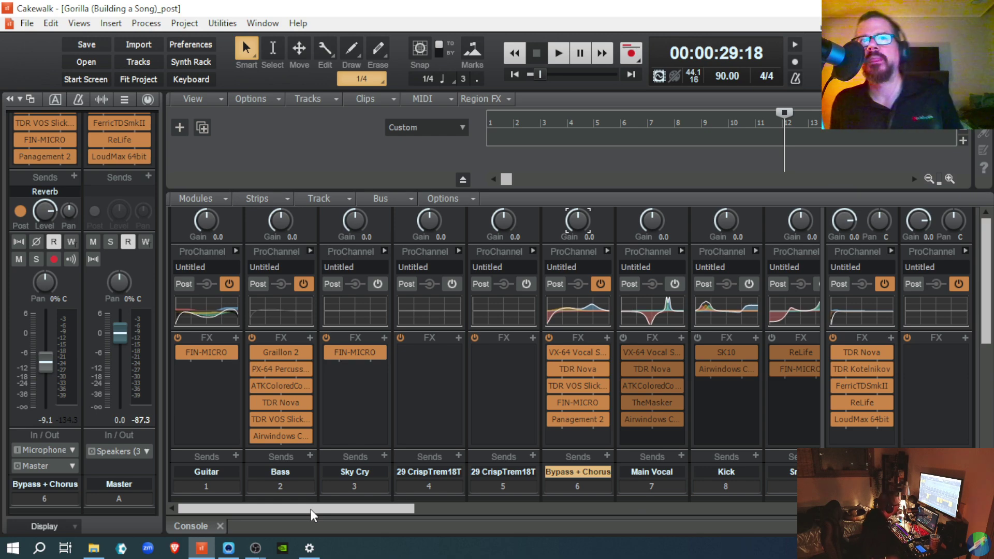
left_click_drag(309, 508, 732, 503)
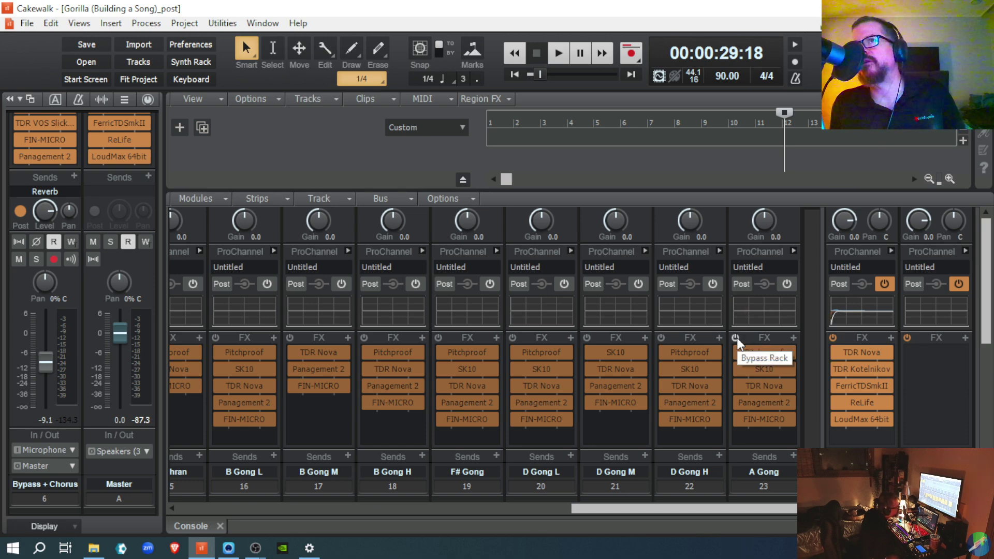
mouse_move(741, 424)
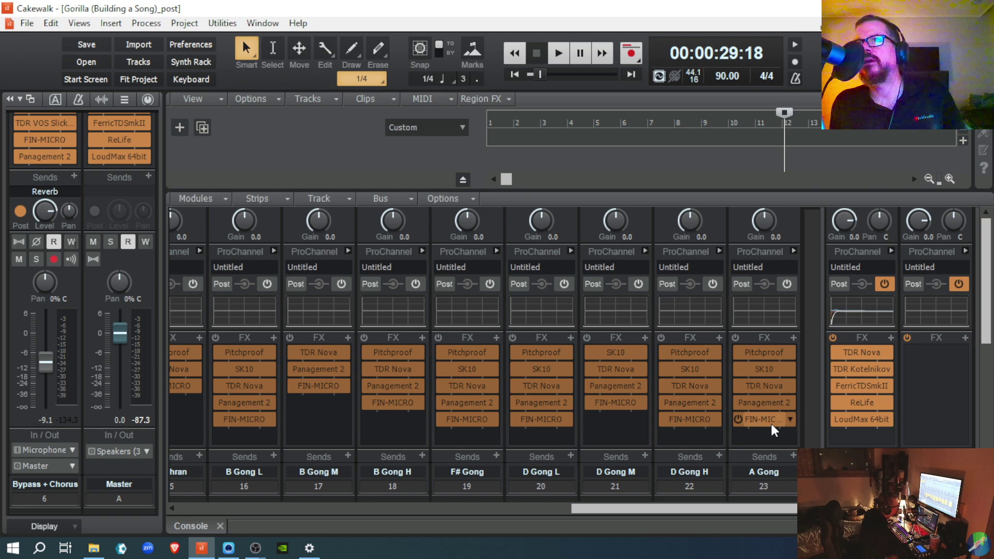
left_click_drag(725, 507, 487, 496)
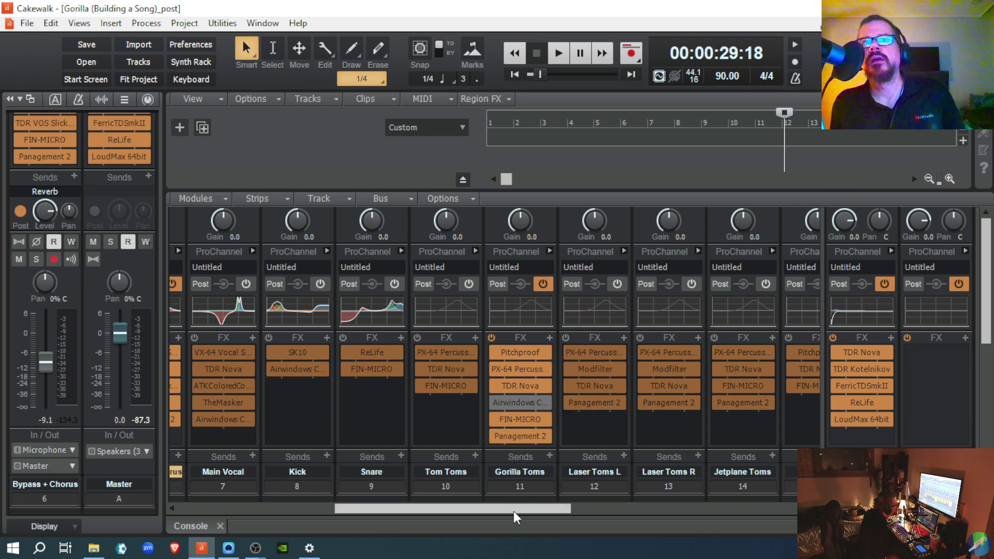
Bypass the empty FX racks on the two 29 CrispTrem18T tracks, 4 and 5, in the console
left_click_drag(513, 511, 334, 509)
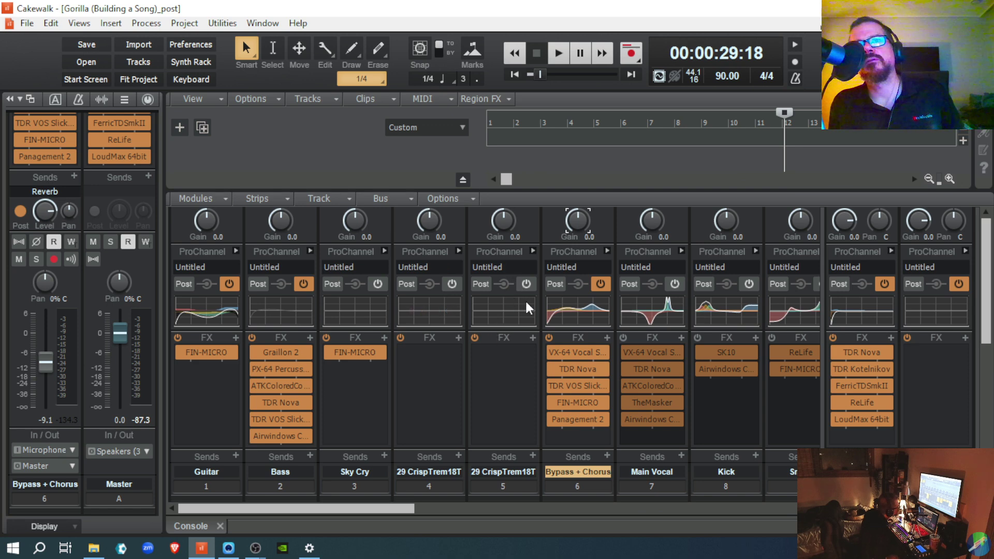
left_click(399, 337)
left_click(473, 336)
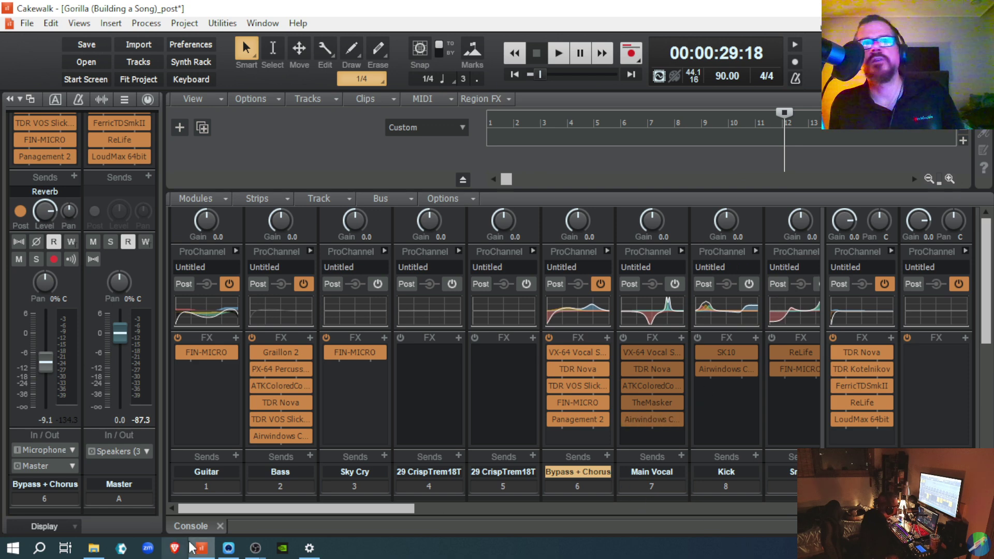
Examine the FX racks, Reverb and Gongs sends, and faders of the gong tracks 16 to 23
left_click_drag(349, 507, 502, 505)
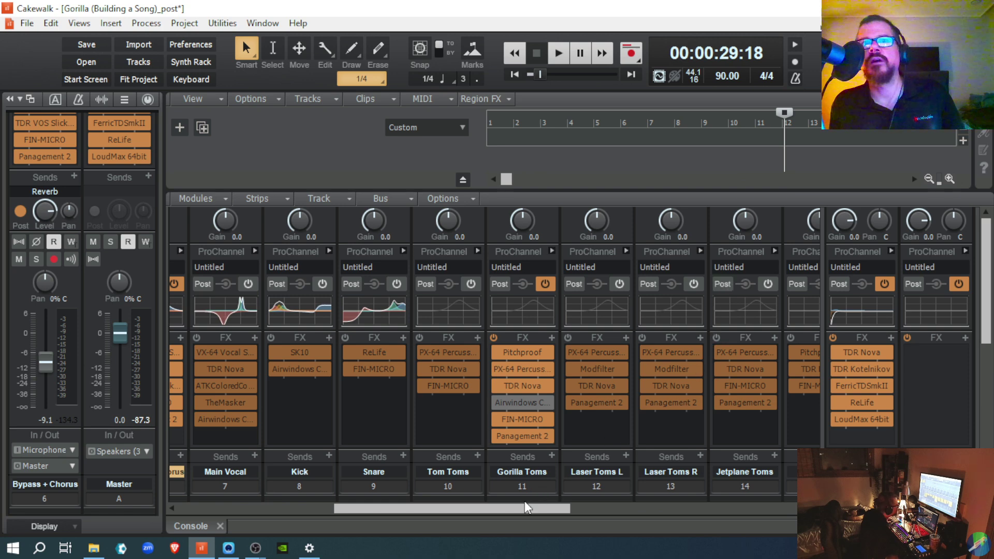
left_click_drag(525, 504, 774, 508)
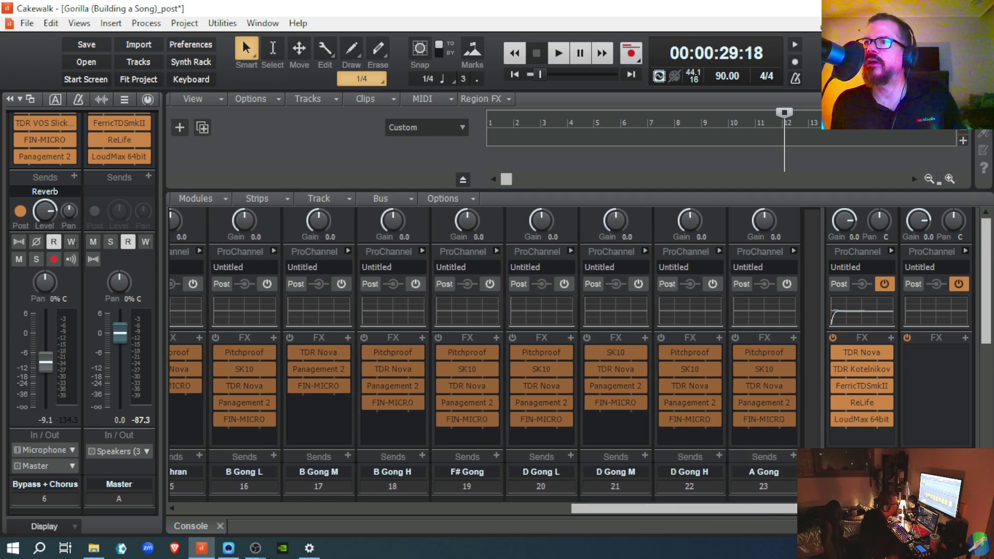
key("d")
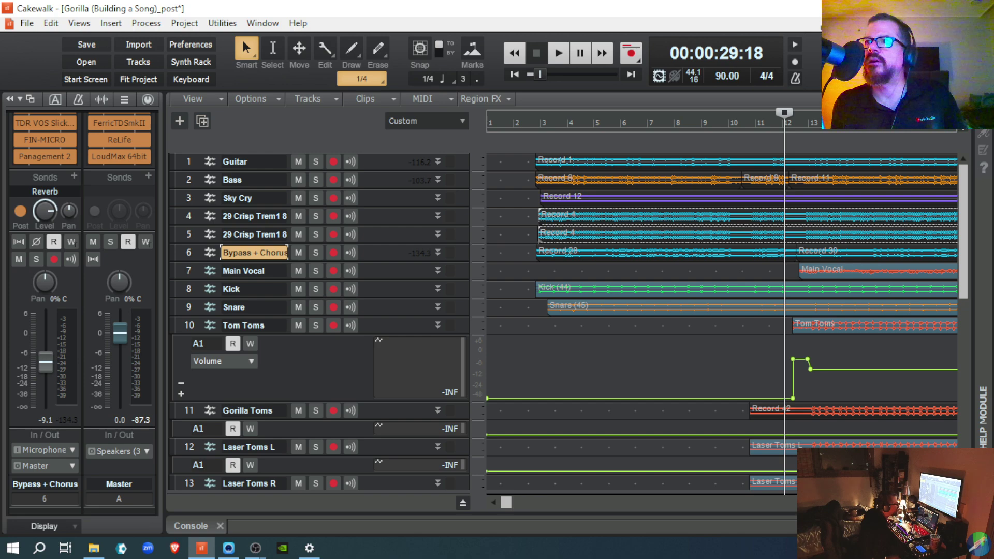
key("d")
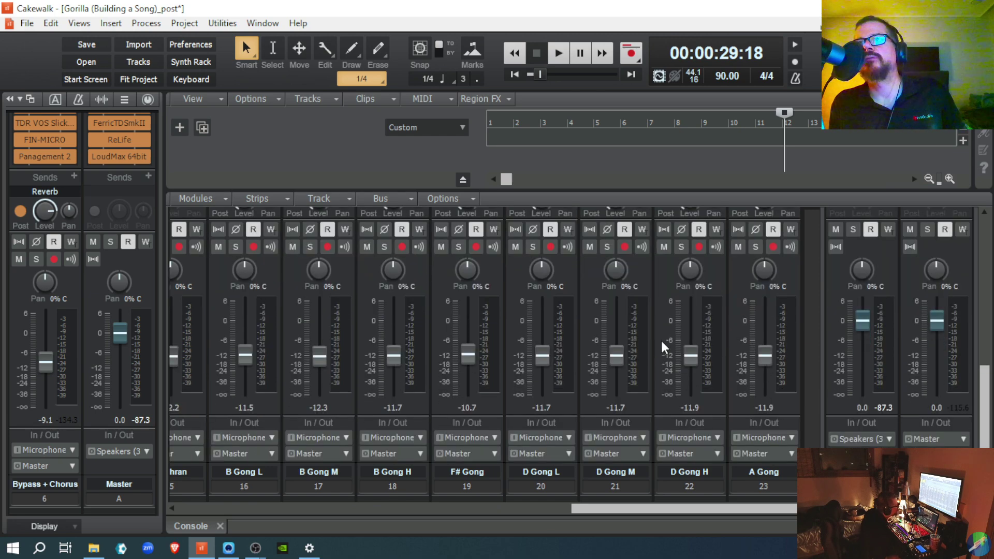
scroll(659, 346, "up", 3)
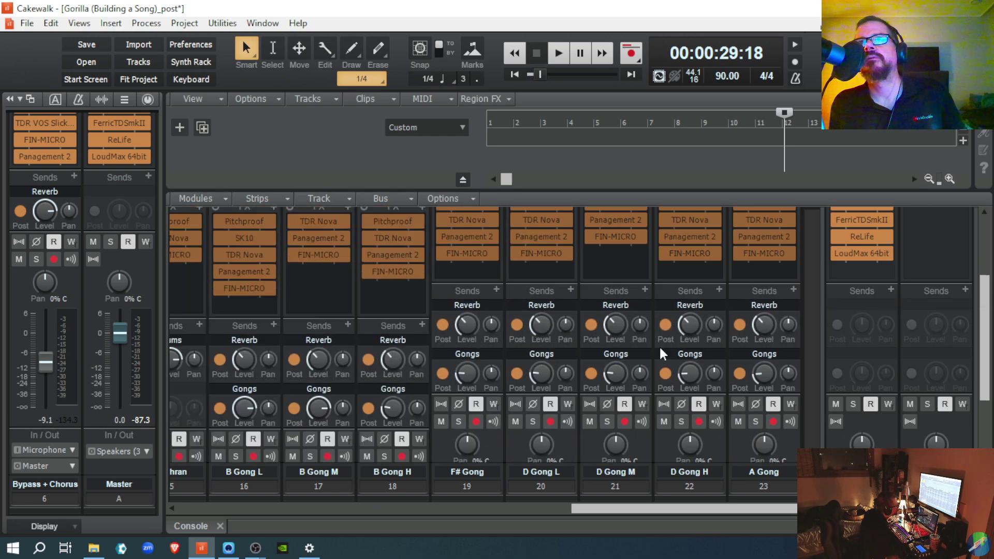
scroll(660, 347, "down", 3)
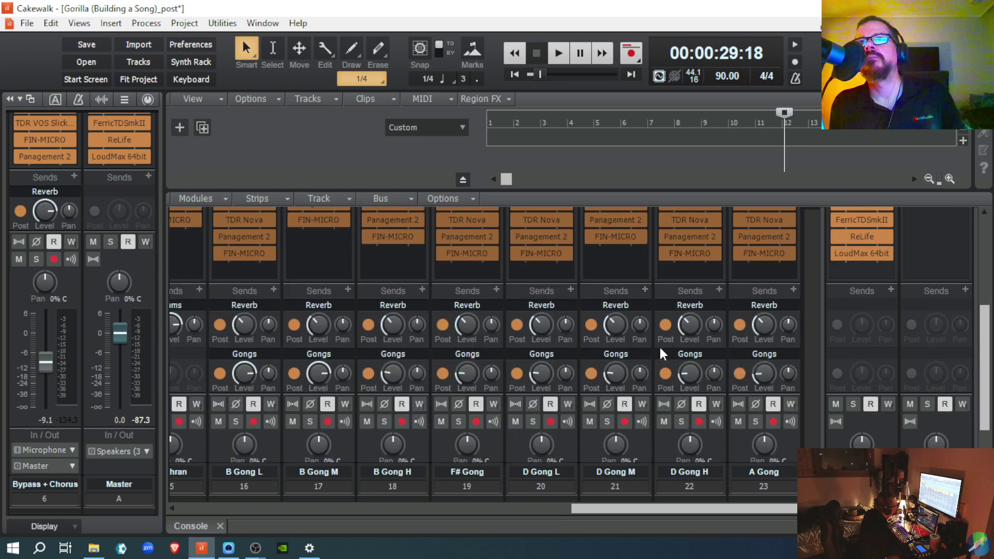
scroll(661, 362, "down", 2)
scroll(661, 362, "up", 2)
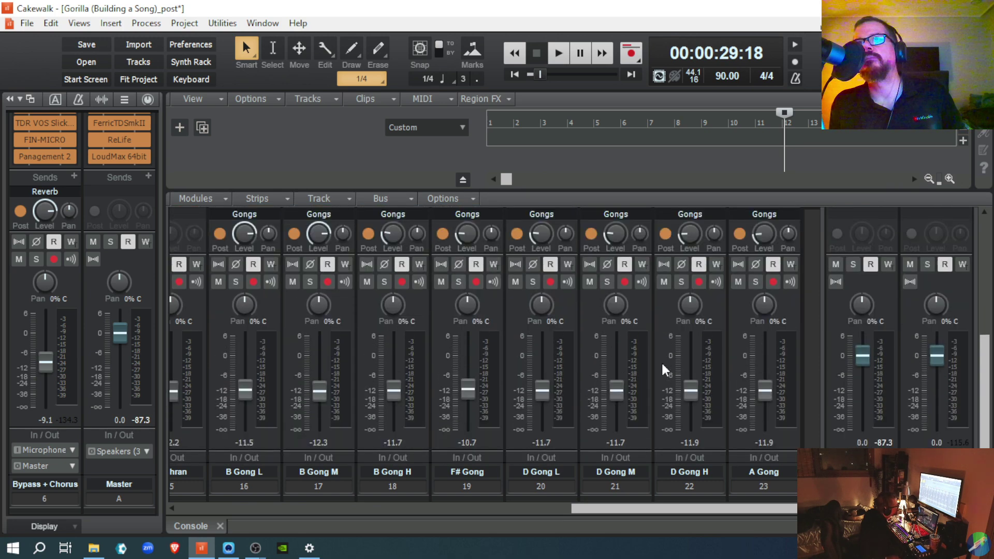
mouse_move(697, 361)
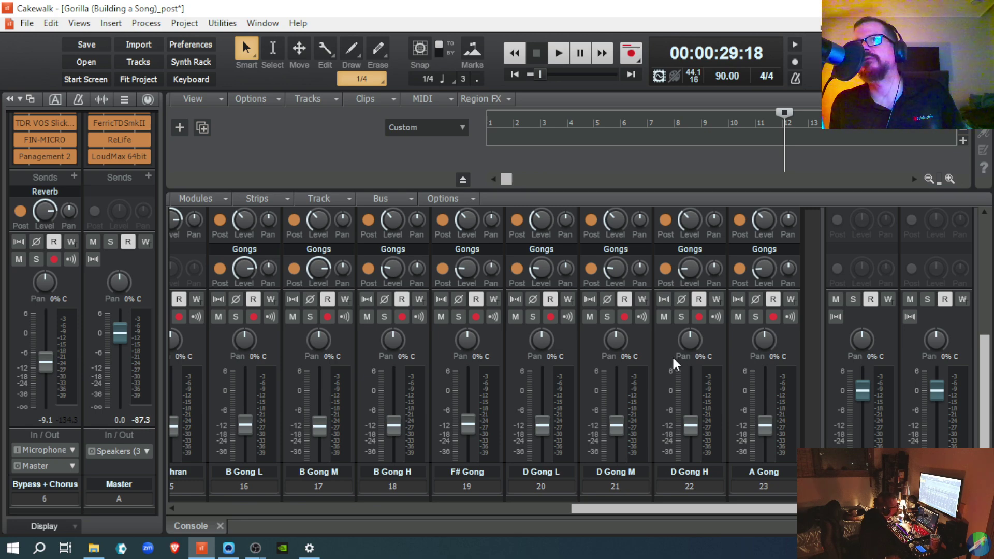
scroll(673, 359, "up", 3)
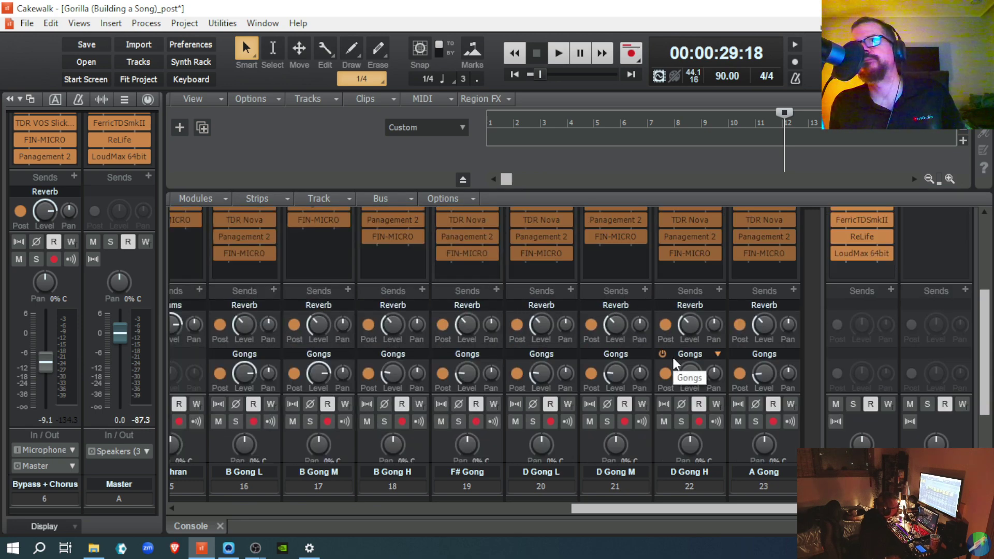
scroll(660, 295, "up", 2)
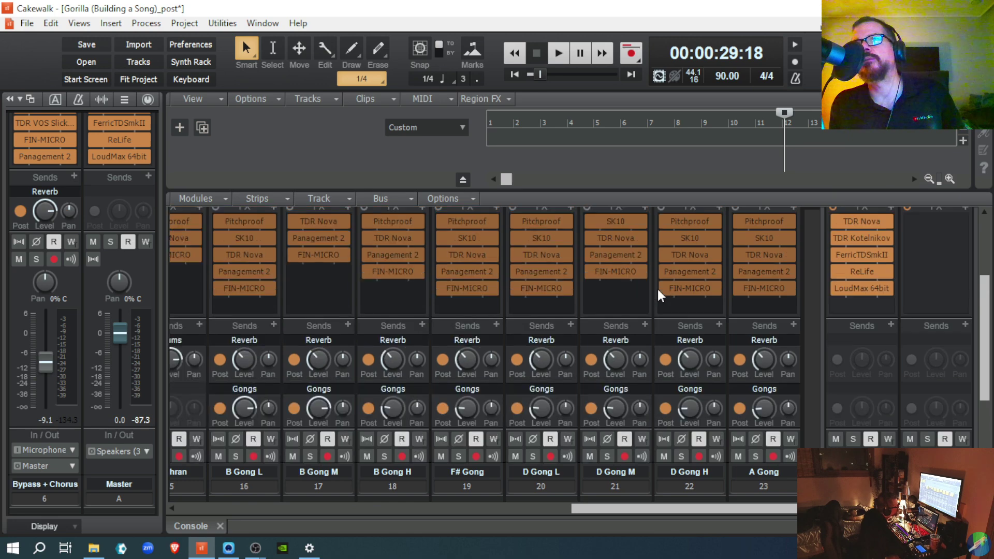
scroll(660, 295, "down", 2)
scroll(659, 296, "down", 2)
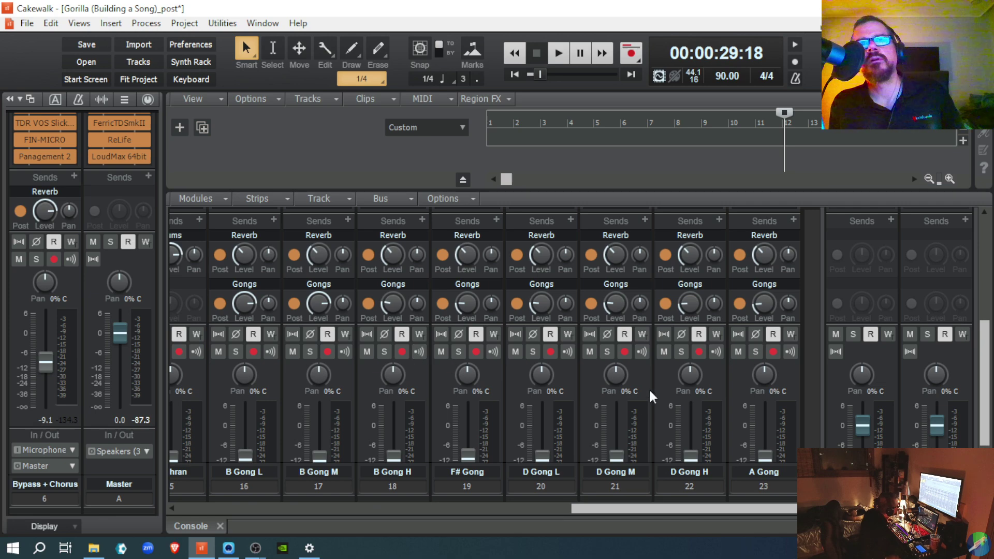
scroll(691, 310, "up", 3)
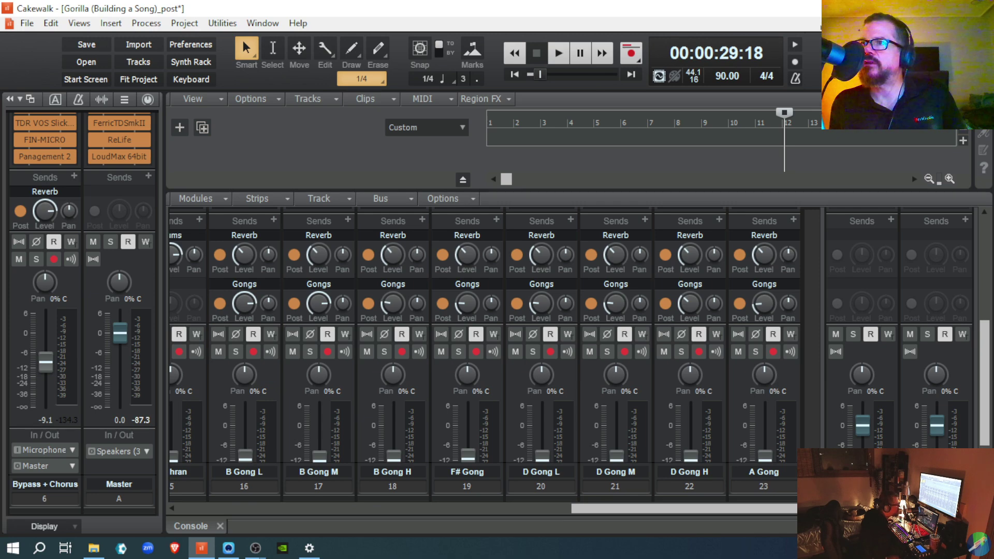
Show the track view and enlarge the Guitar track's height to reveal its waveform and track controls
left_click(980, 526)
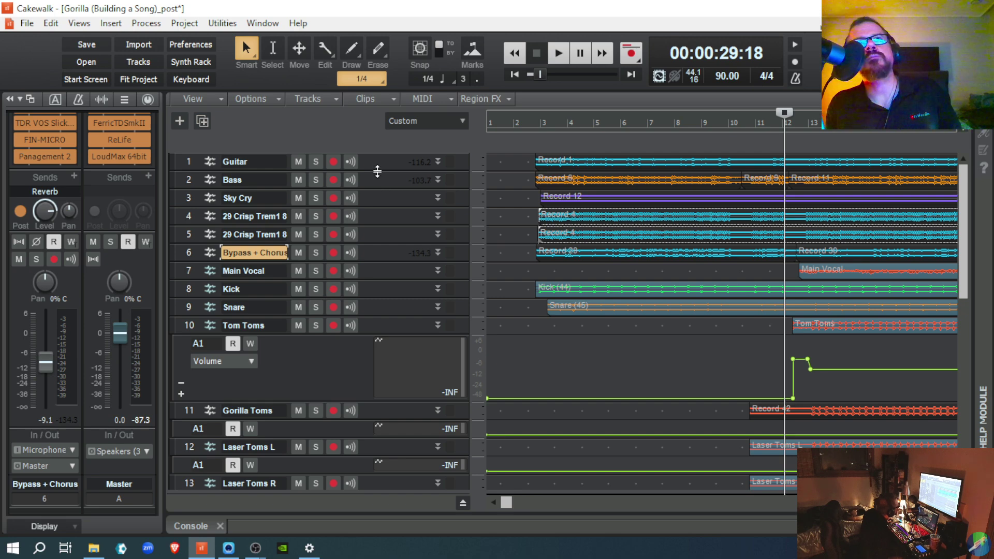
left_click_drag(378, 171, 377, 257)
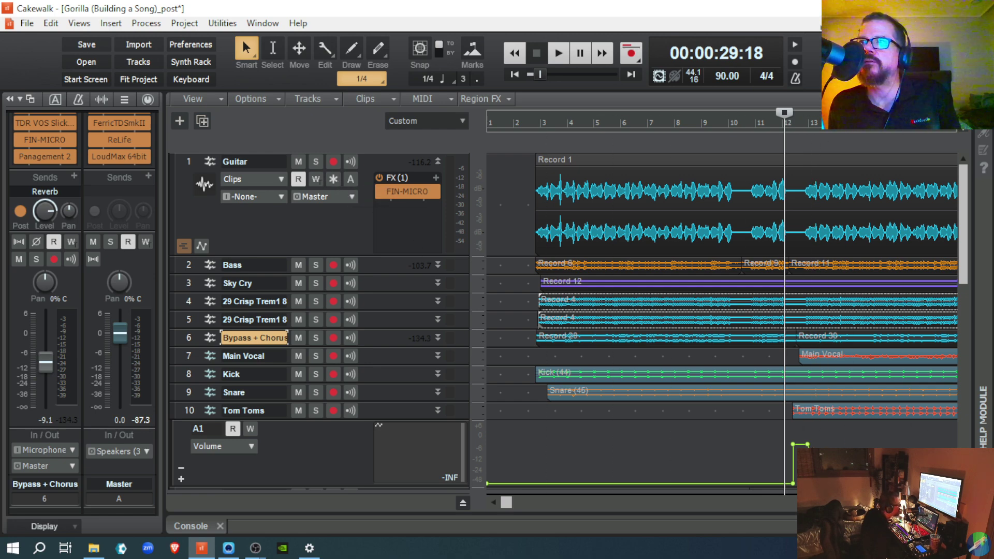
Inspect the Guitar track's console strip from its fader and sends up to its FX rack, resetting its pan to center
key("d")
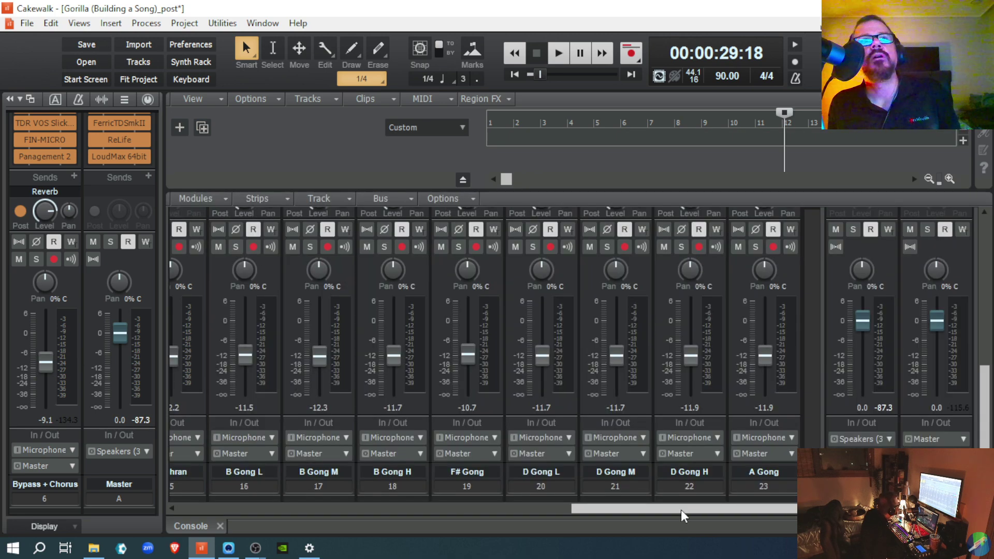
left_click_drag(672, 509, 242, 512)
scroll(215, 448, "up", 5)
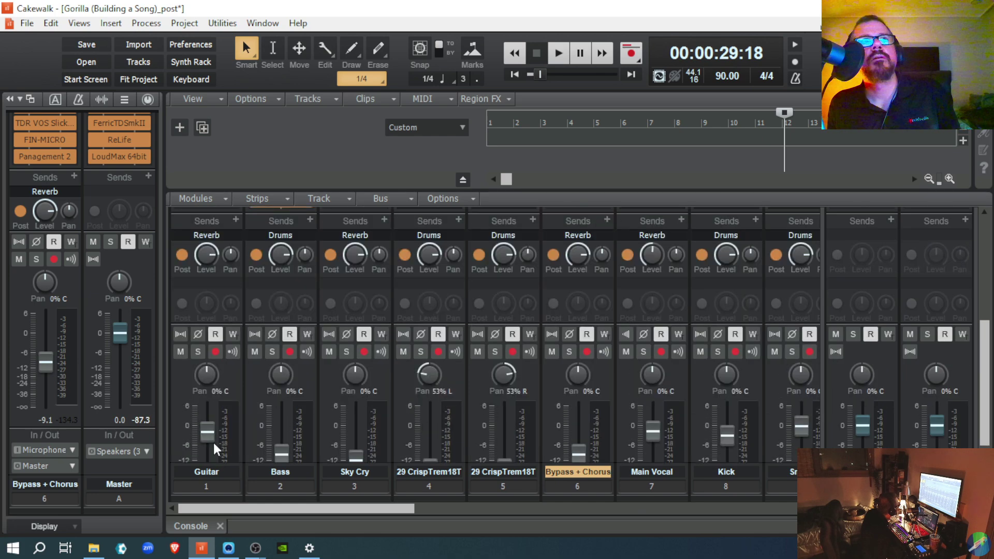
left_click_drag(216, 448, 216, 428)
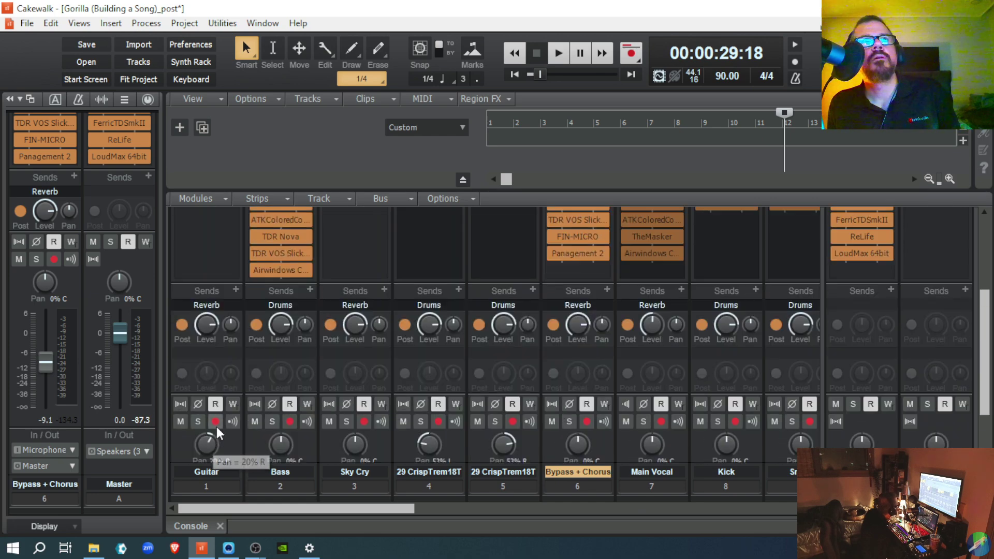
double_click(208, 446)
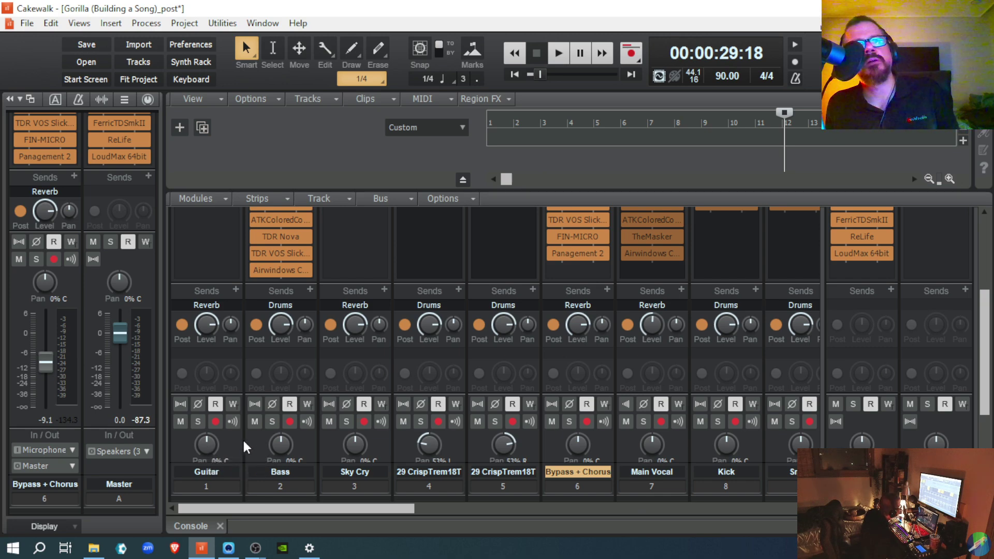
scroll(245, 444, "up", 3)
scroll(244, 446, "up", 3)
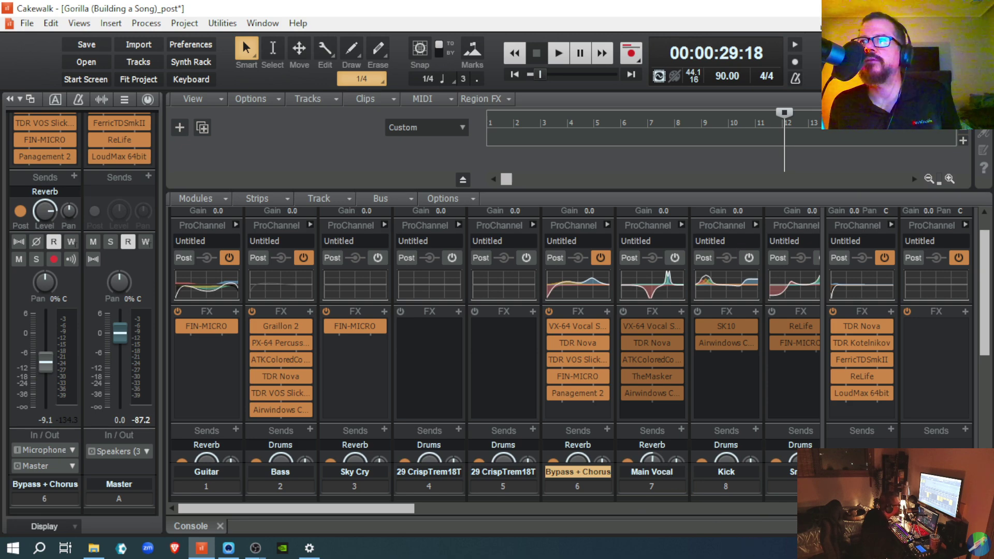
Freeze the Guitar track in the track view and return to the console
key("d")
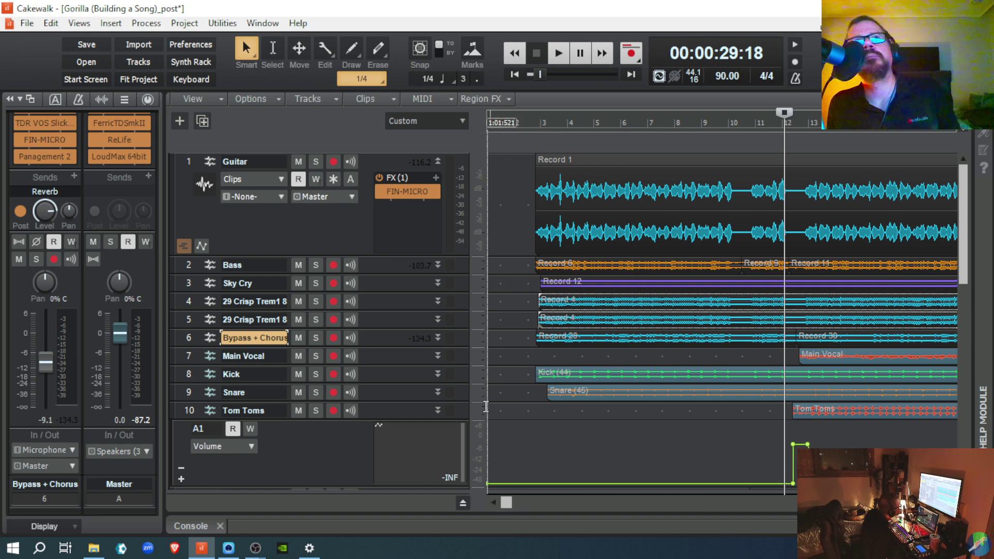
left_click(333, 179)
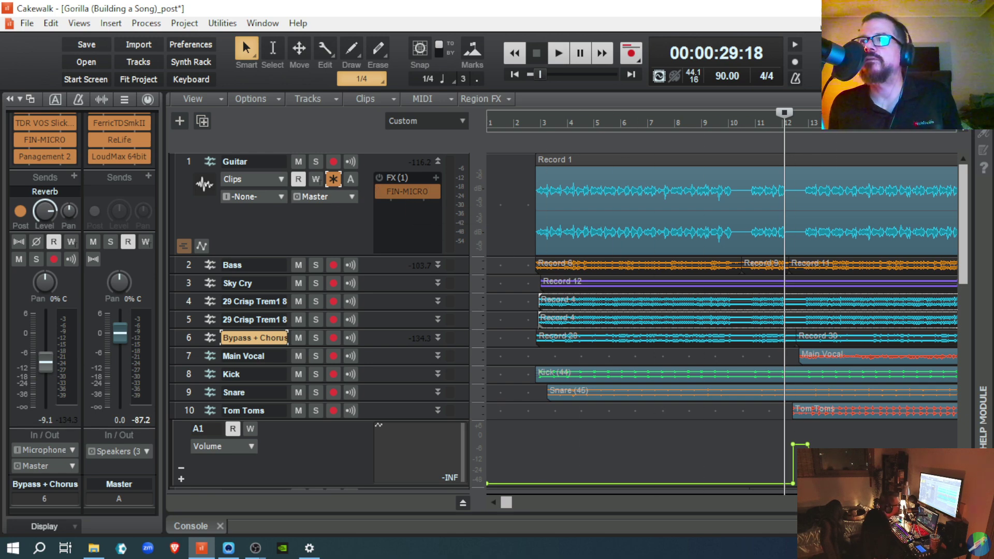
left_click(983, 526)
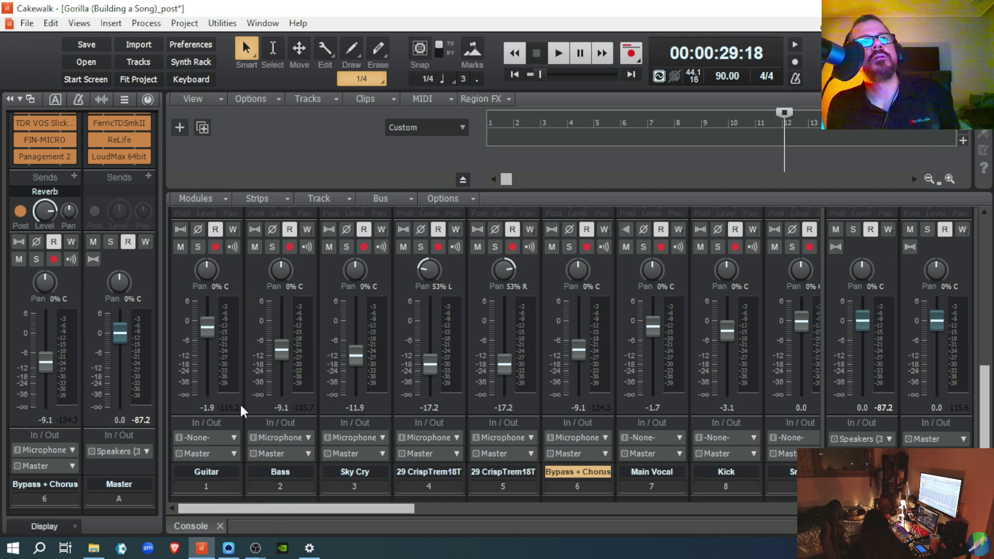
Examine the faders, sends, FX racks and ProChannel sections of tracks 1 to 11 in the console
scroll(241, 401, "up", 4)
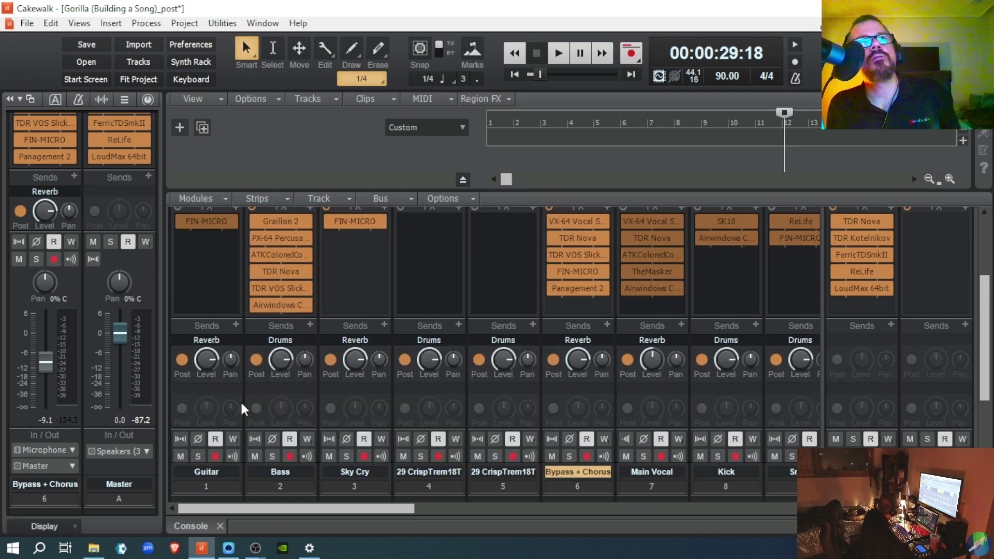
scroll(241, 400, "up", 3)
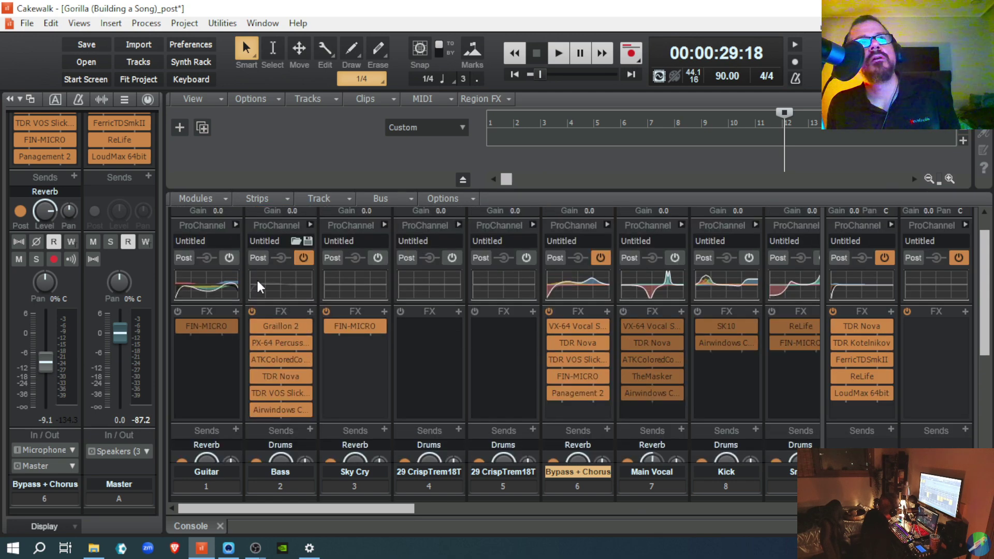
scroll(256, 279, "up", 1)
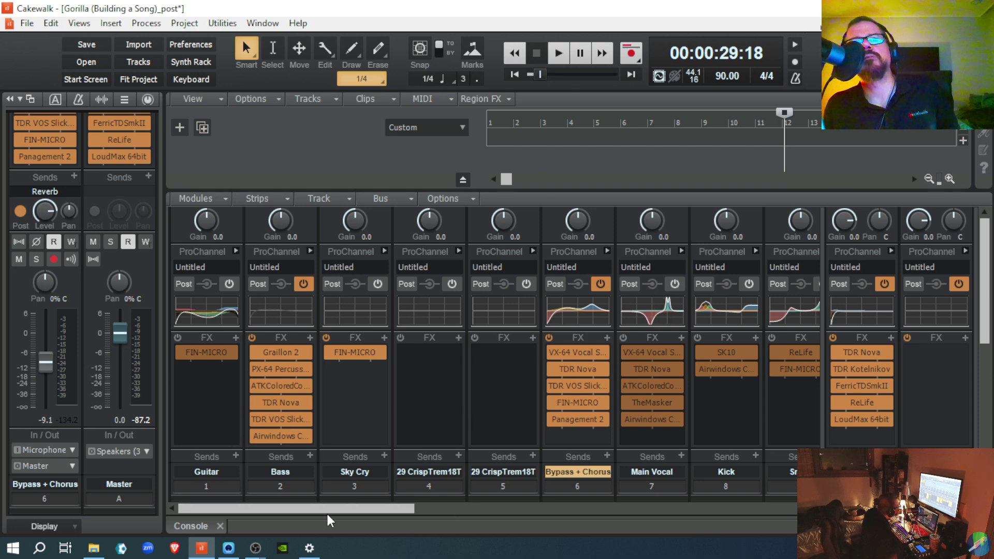
left_click_drag(329, 511, 401, 511)
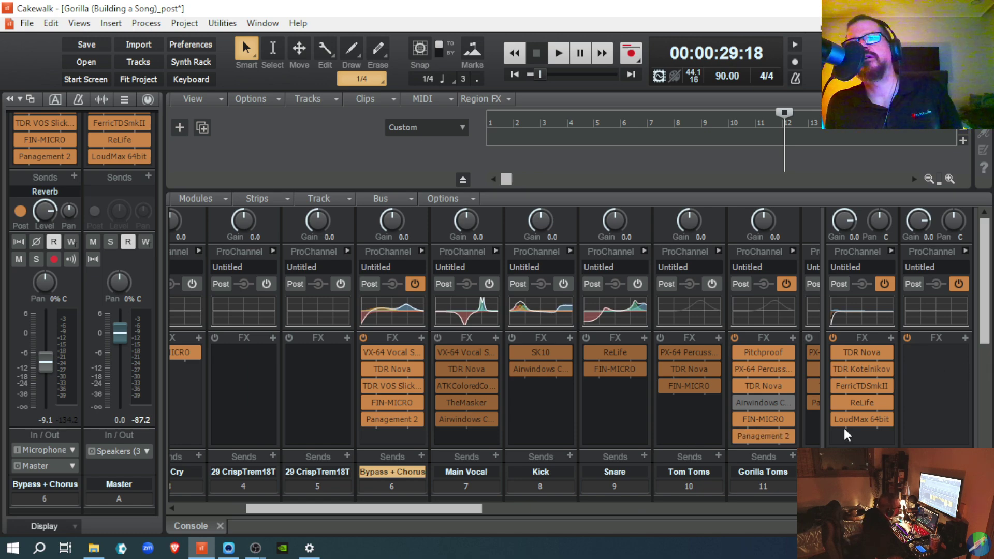
scroll(731, 433, "down", 4)
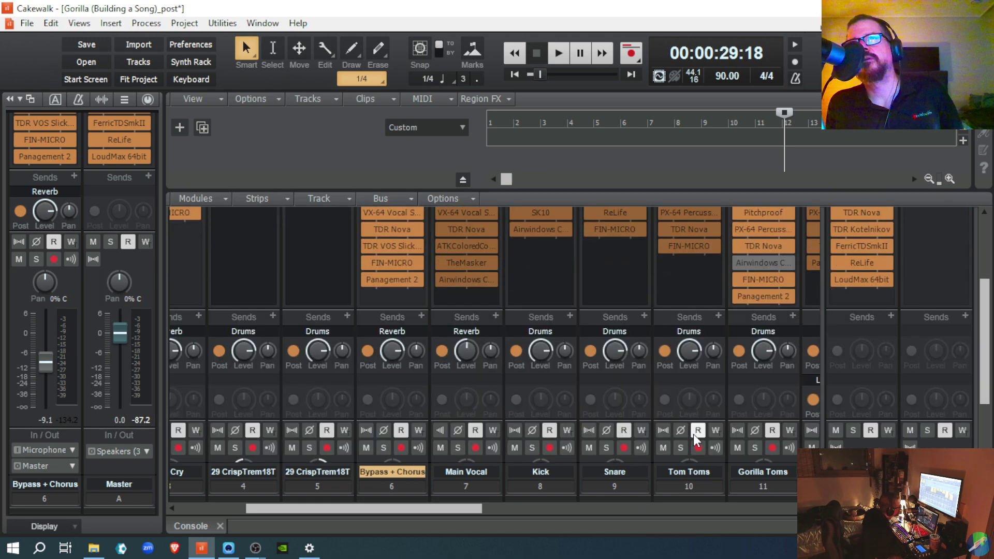
scroll(694, 434, "down", 3)
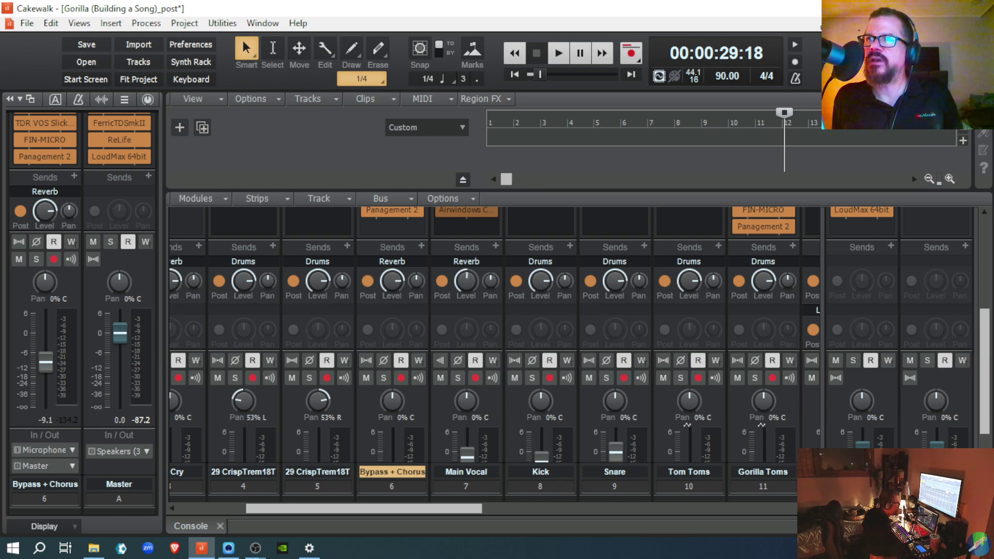
Fit the whole project in the track view and enlarge the Guitar, Bass, Sky Cry and Main Vocal tracks to reveal their freeze controls
key("d")
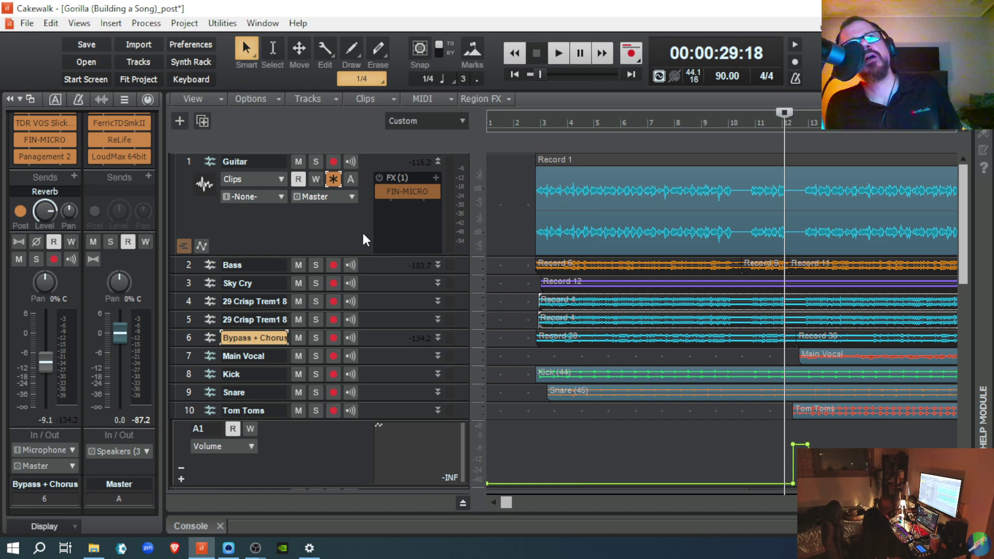
left_click(155, 80)
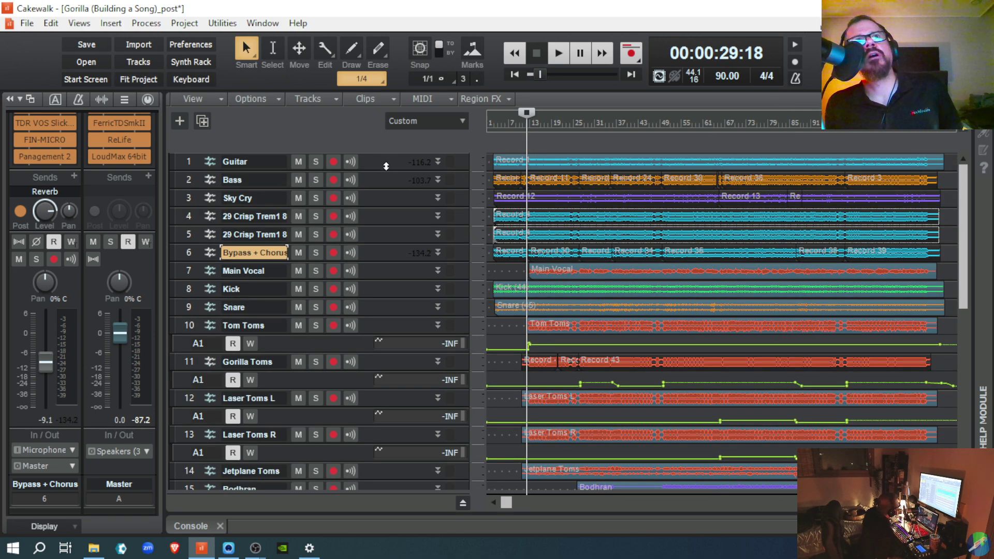
left_click_drag(387, 172, 376, 217)
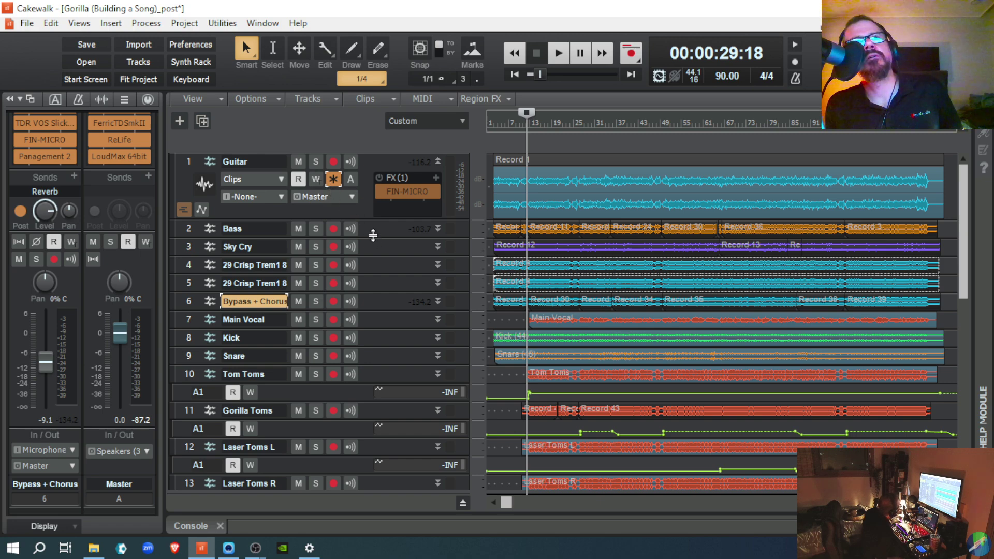
left_click_drag(373, 236, 369, 380)
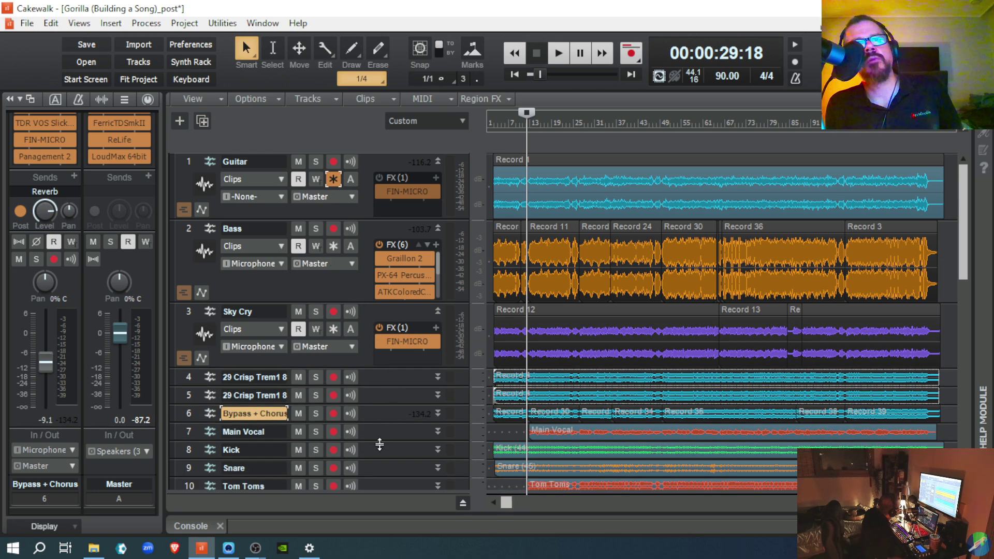
left_click_drag(380, 444, 381, 506)
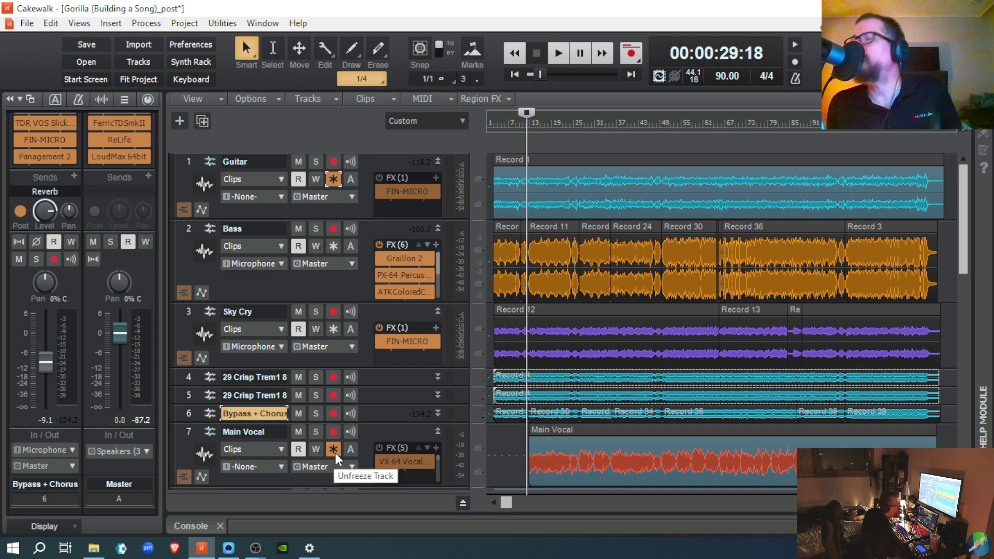
Collapse the Main Vocal track's height and make the Sky Cry track slightly taller
scroll(357, 455, "down", 1)
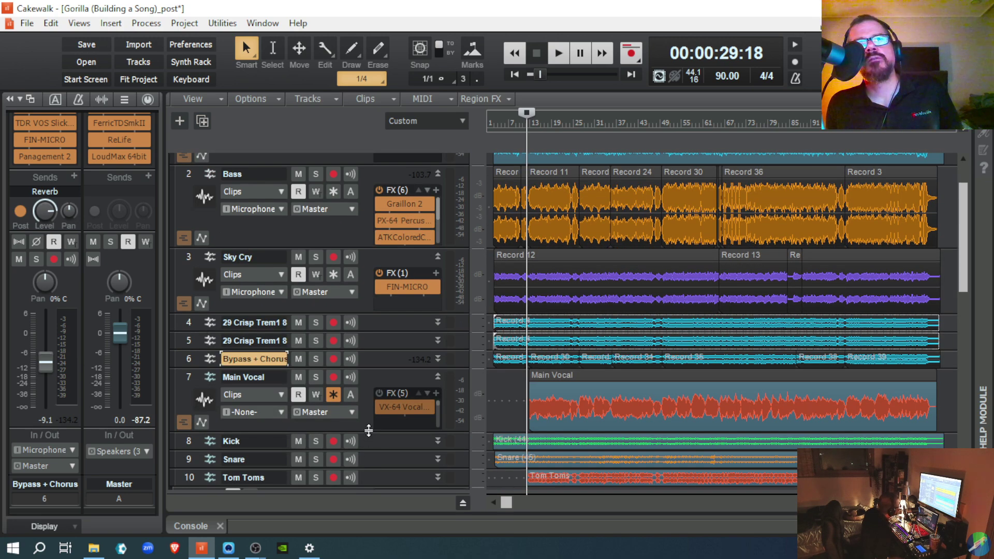
left_click_drag(368, 430, 374, 347)
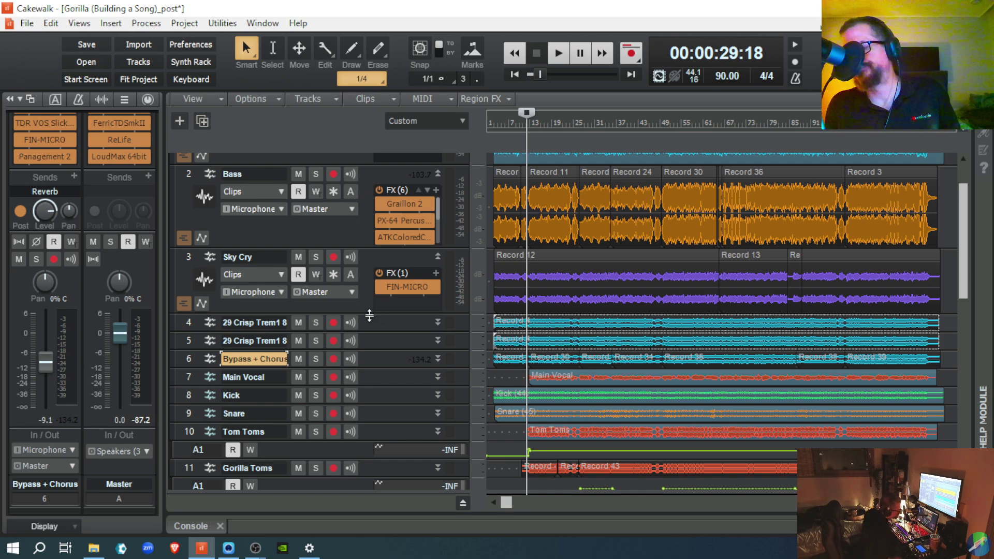
mouse_move(370, 316)
left_mouse_down()
mouse_move(373, 337)
mouse_move(374, 326)
left_mouse_up()
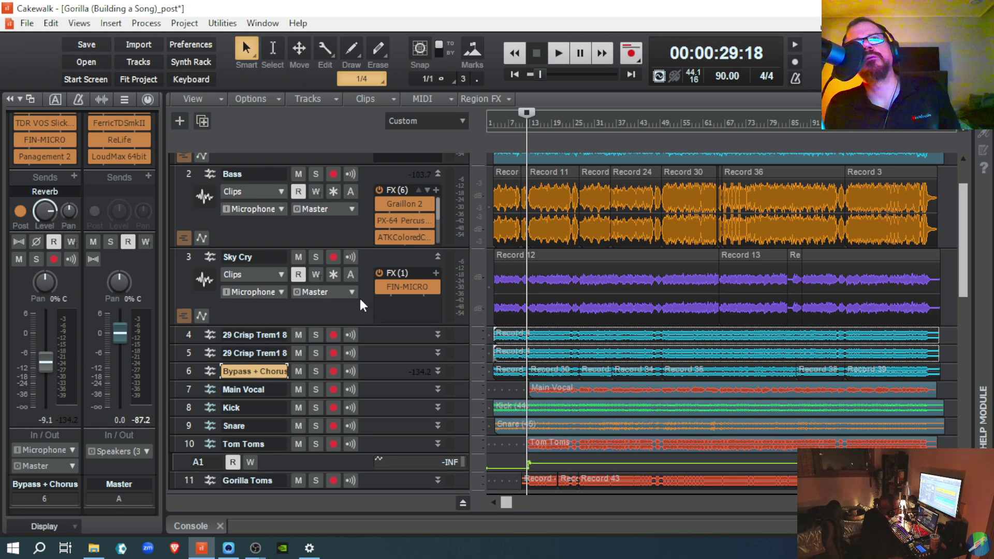
scroll(363, 254, "up", 2)
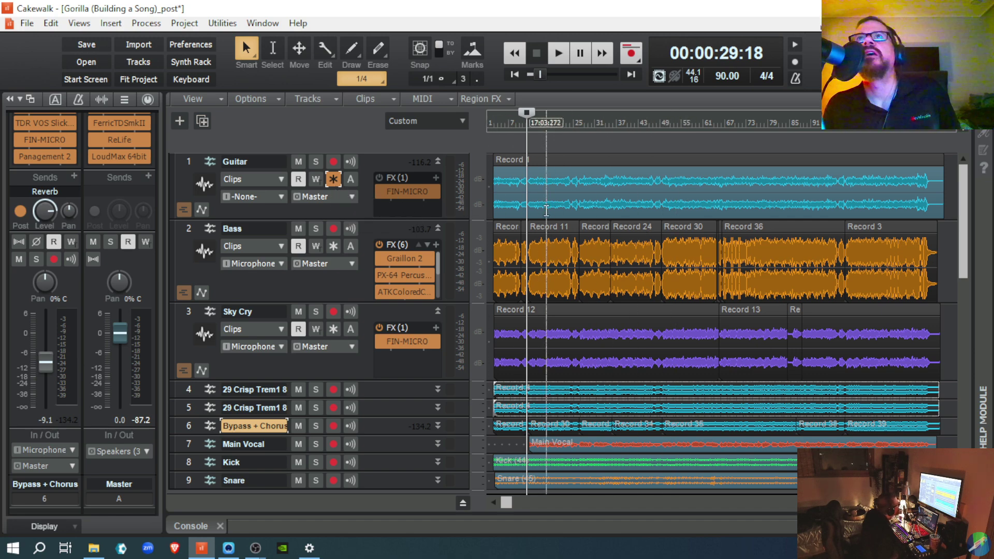
Freeze the Bass track and the other unfrozen tracks, and check the freeze state of the tracks down to D Gong L
left_click(334, 248)
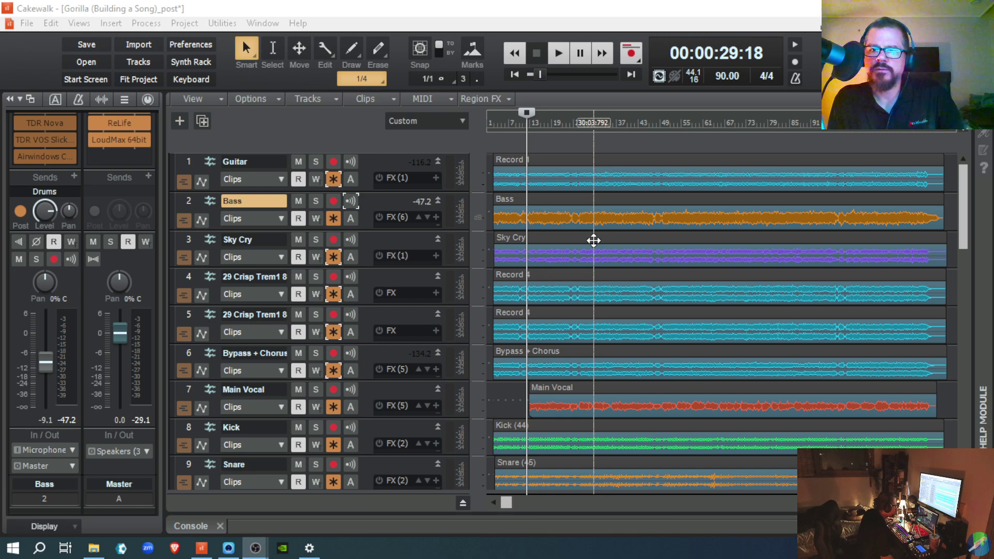
scroll(594, 243, "down", 6)
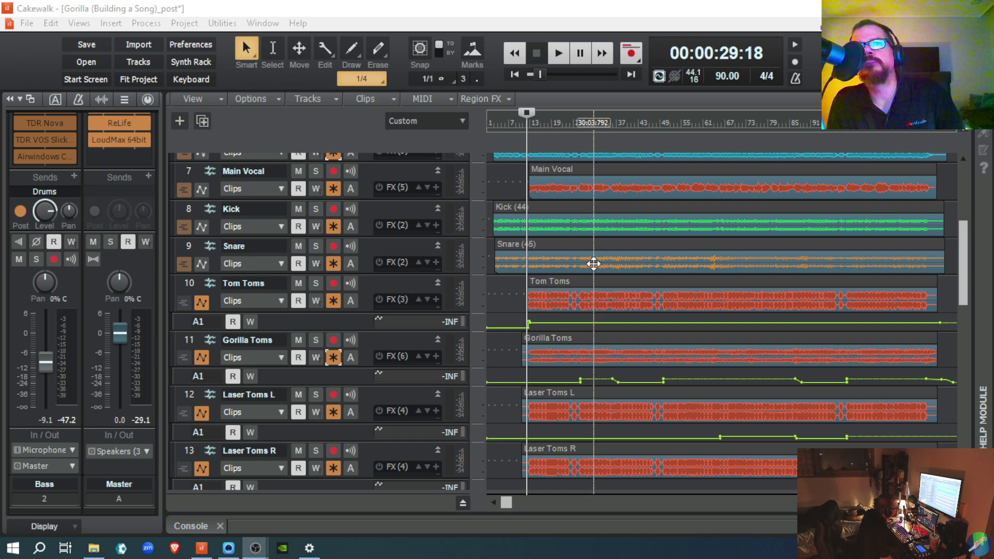
scroll(571, 279, "down", 3)
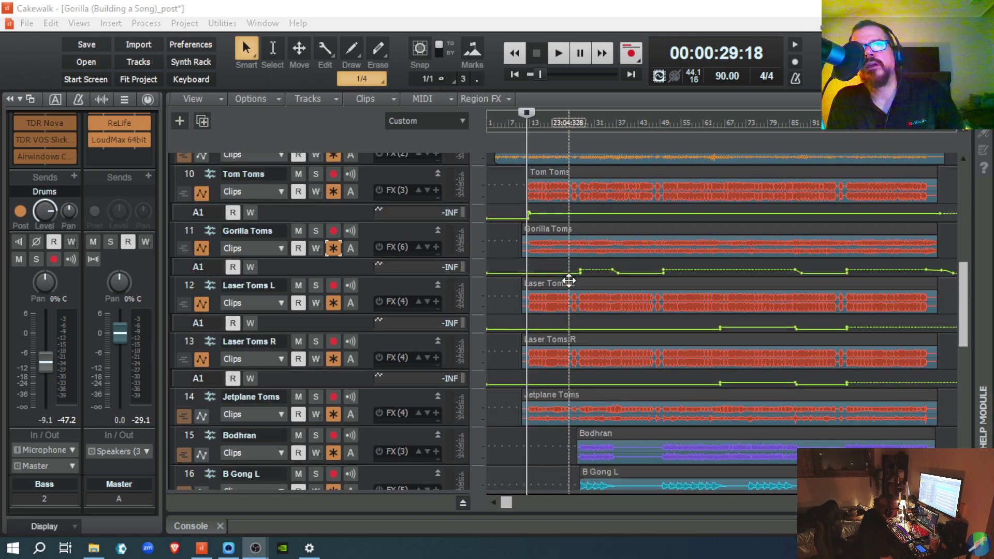
scroll(569, 281, "down", 3)
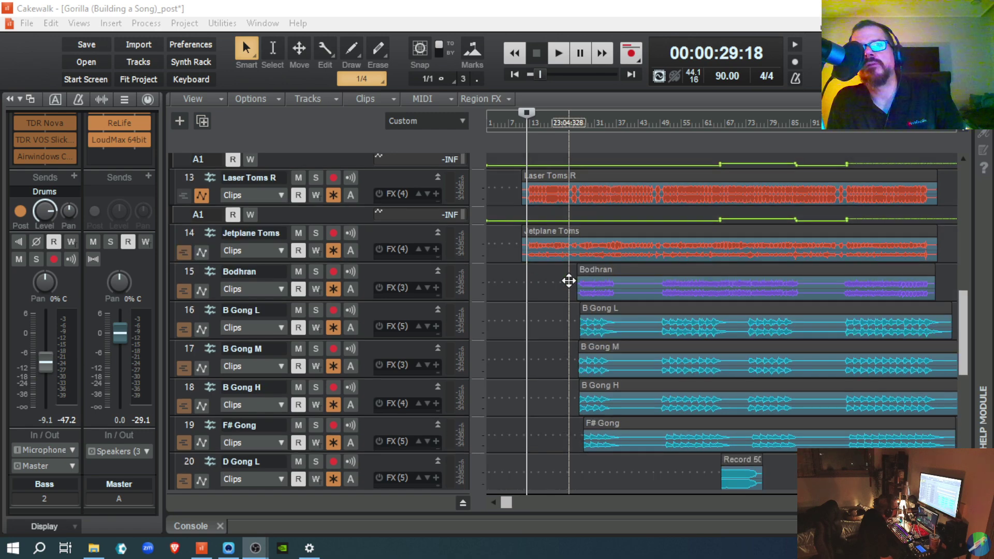
scroll(554, 325, "up", 15)
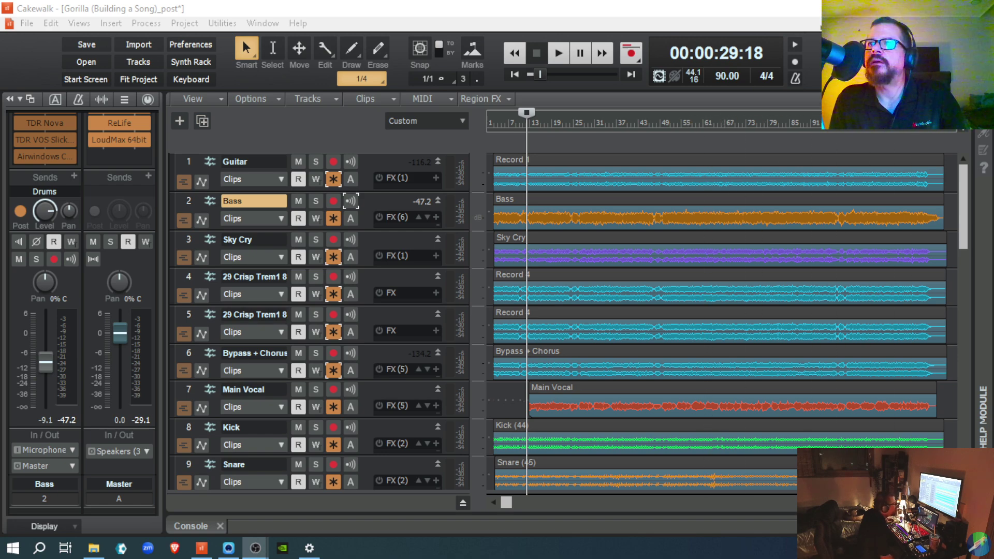
Reopen the console and inspect the ProChannel sections and FX racks of the frozen tracks, starting from Guitar
left_click(973, 526)
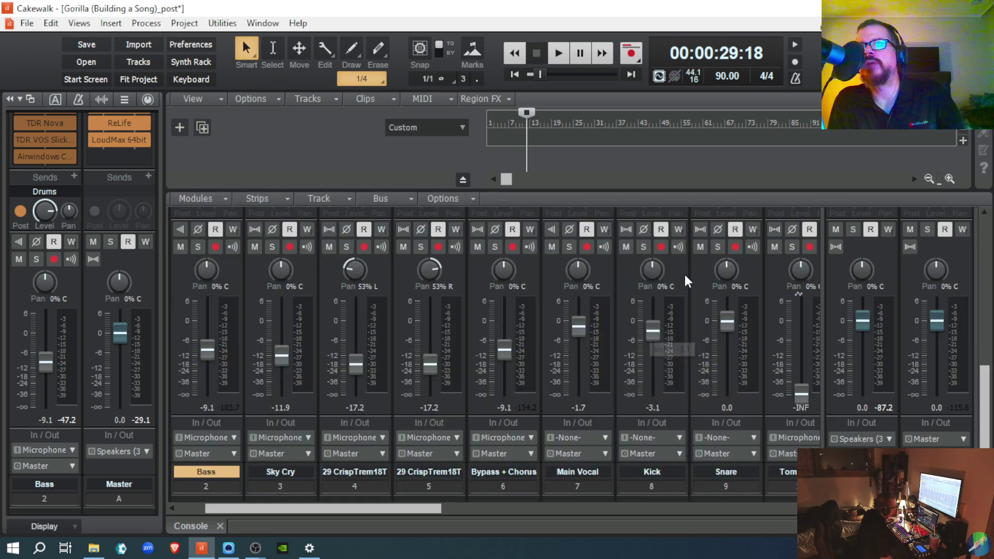
scroll(623, 339, "up", 5)
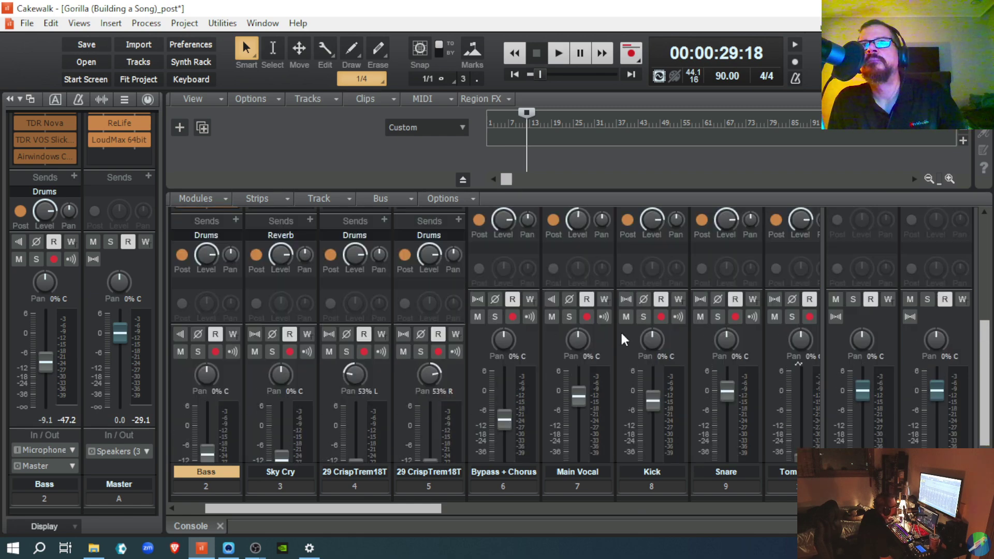
scroll(623, 339, "up", 3)
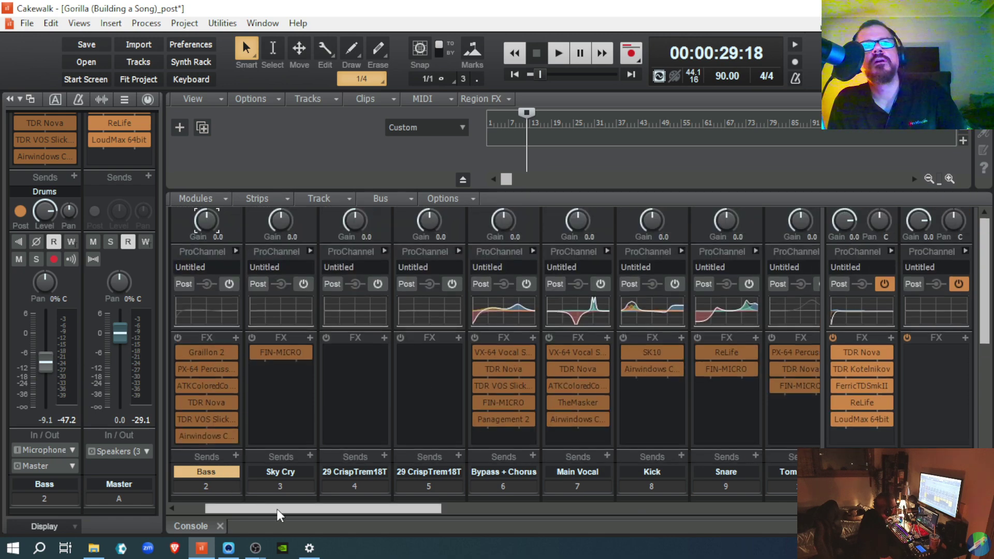
left_click_drag(281, 510, 225, 519)
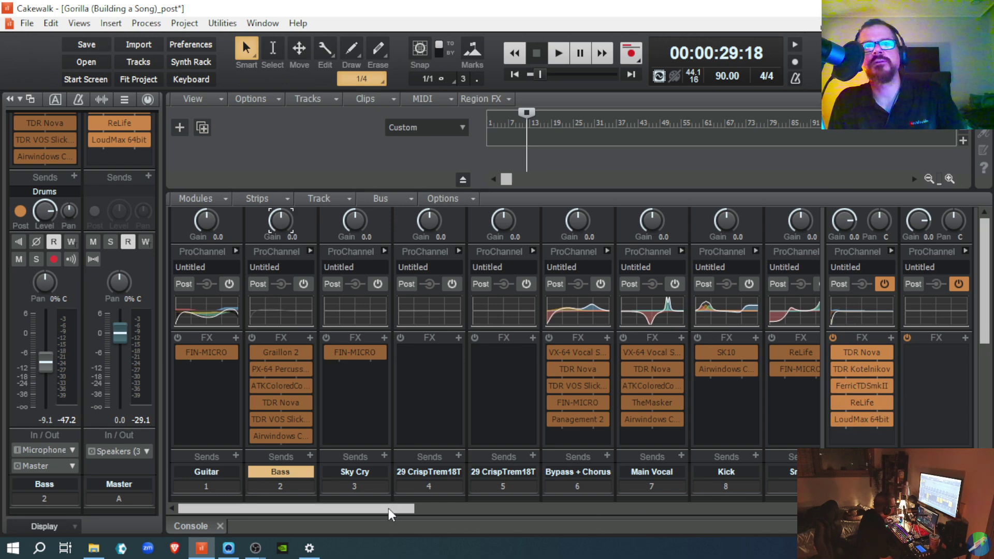
left_click_drag(401, 509, 284, 517)
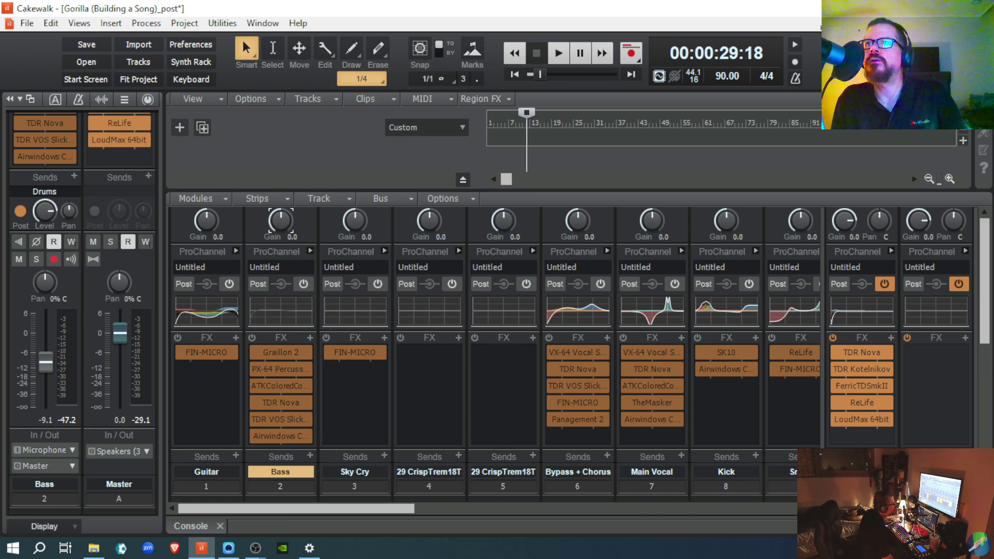
Widen the console's bus section to inspect the FX racks from Master through Drums and beyond, and narrow it again
left_click_drag(823, 525, 694, 537)
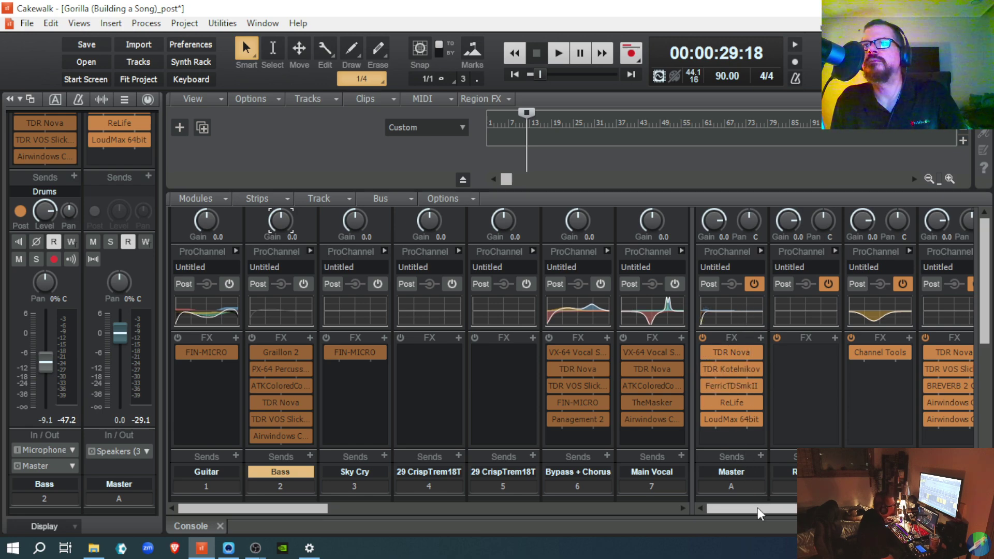
left_click_drag(760, 514, 785, 505)
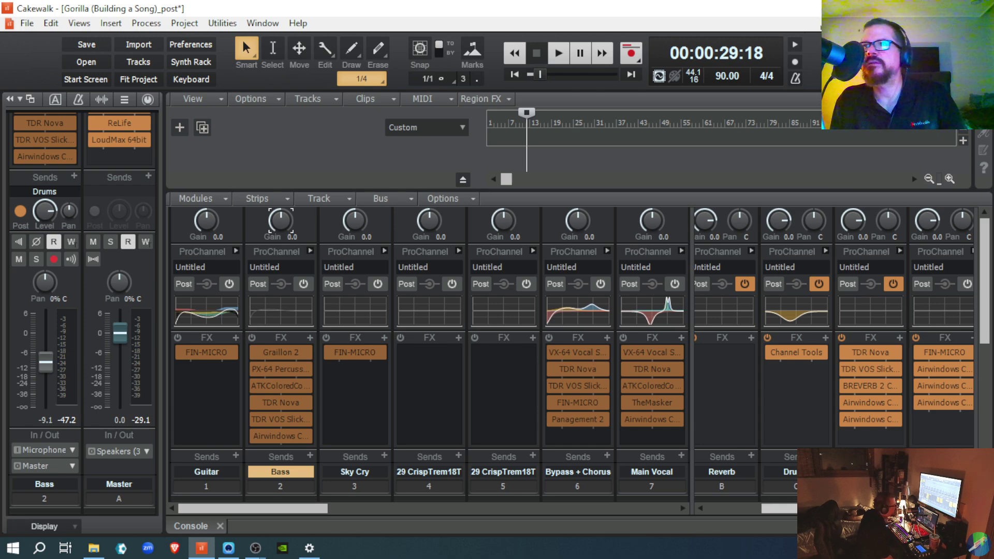
left_click_drag(808, 509, 826, 509)
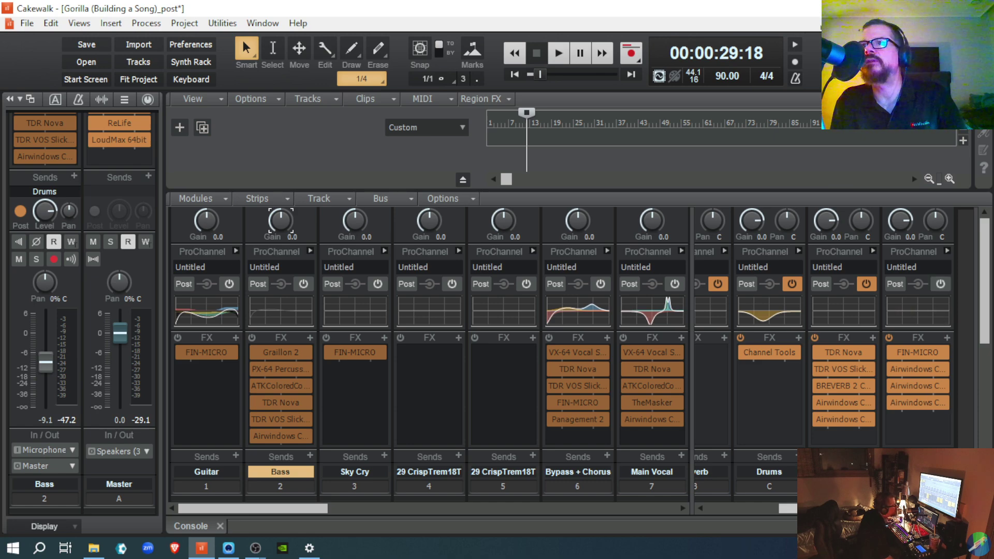
left_click_drag(870, 509, 787, 512)
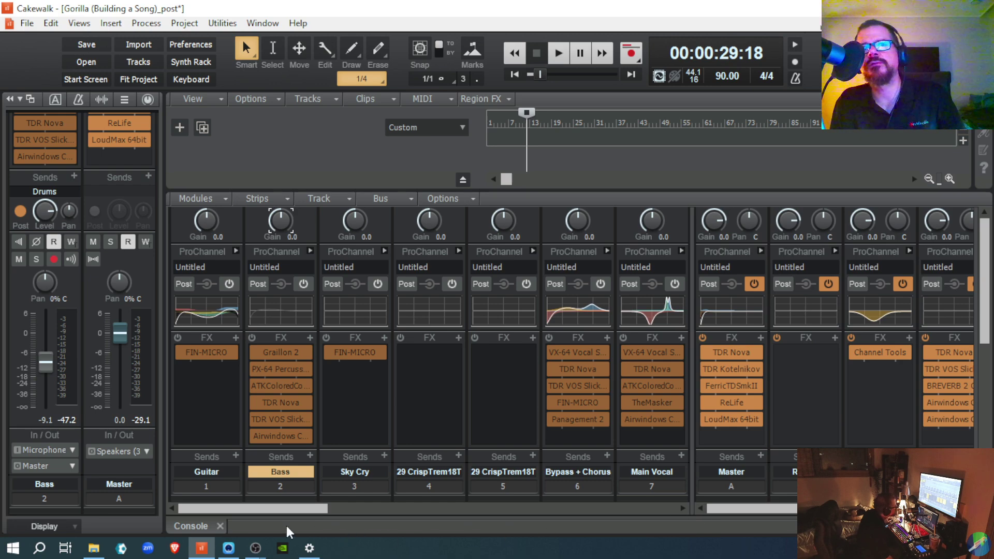
mouse_move(295, 512)
left_mouse_down()
mouse_move(622, 518)
mouse_move(287, 524)
left_mouse_up()
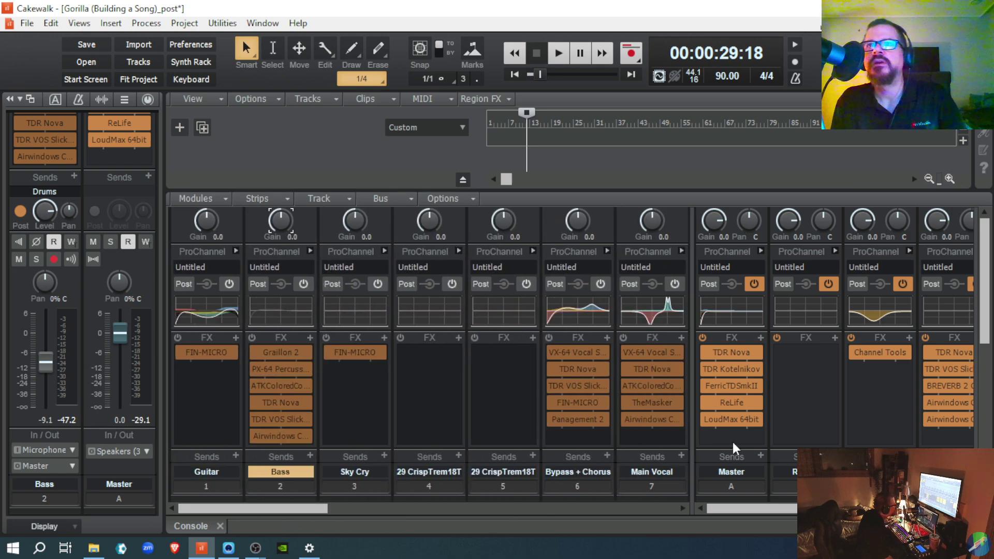
left_click_drag(692, 484, 761, 495)
mouse_move(819, 331)
left_mouse_down()
mouse_move(848, 331)
mouse_move(839, 331)
left_mouse_up()
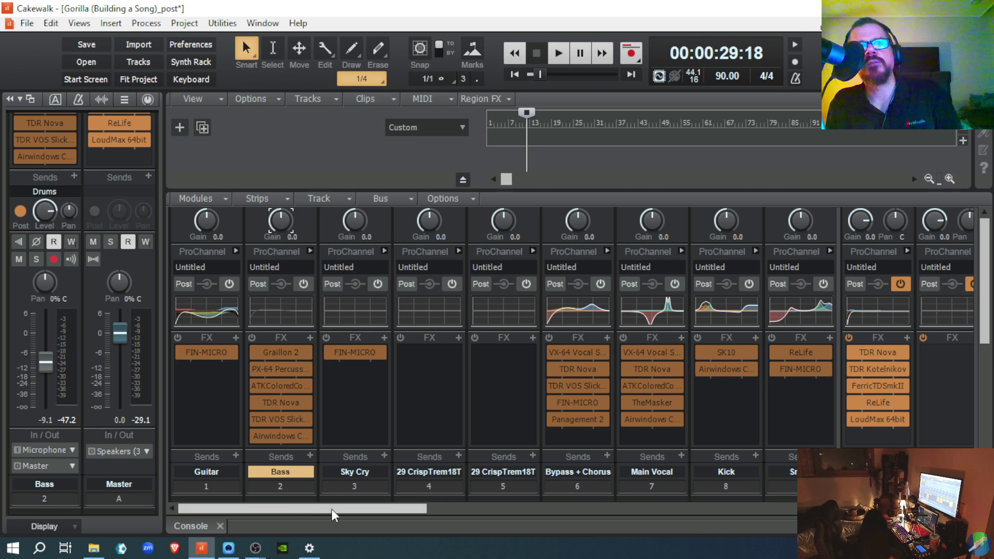
Check the FX racks across the frozen tracks, save the project, and bring the track faders into view
left_click_drag(289, 511, 381, 521)
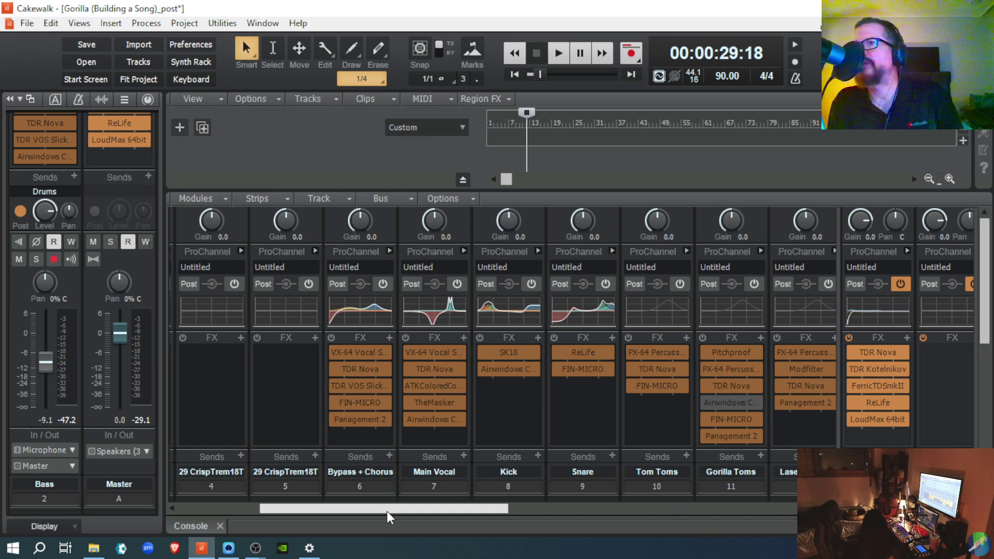
left_click_drag(387, 510, 251, 507)
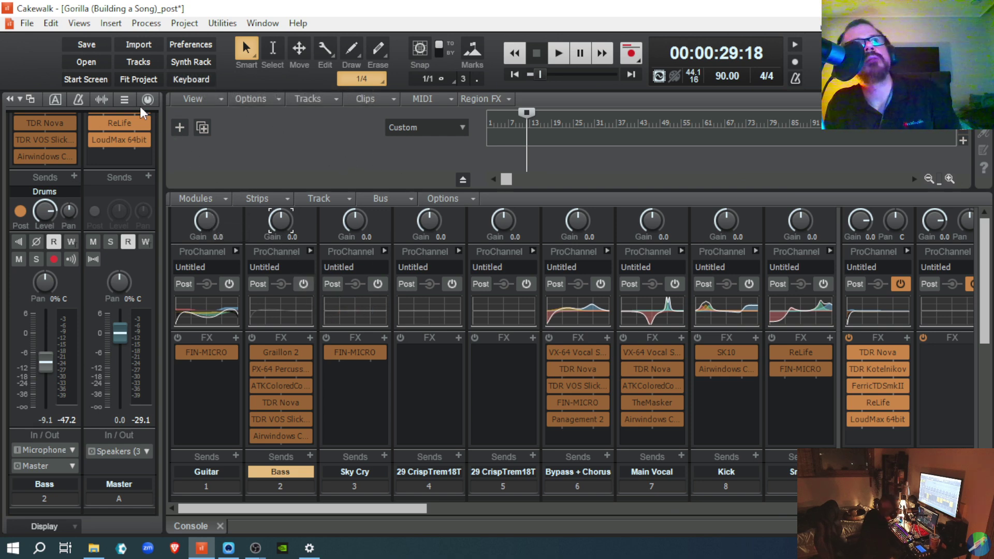
left_click(91, 45)
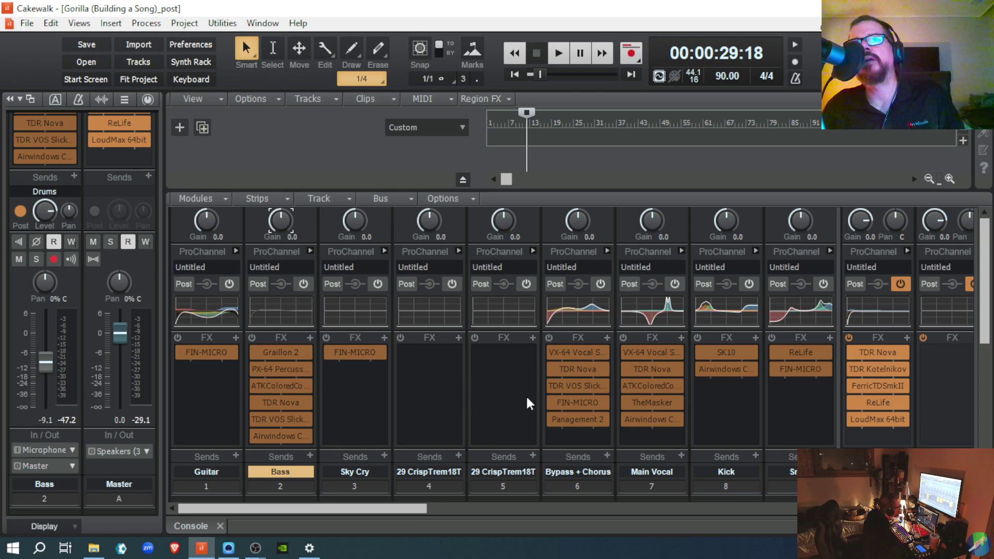
scroll(527, 394, "down", 5)
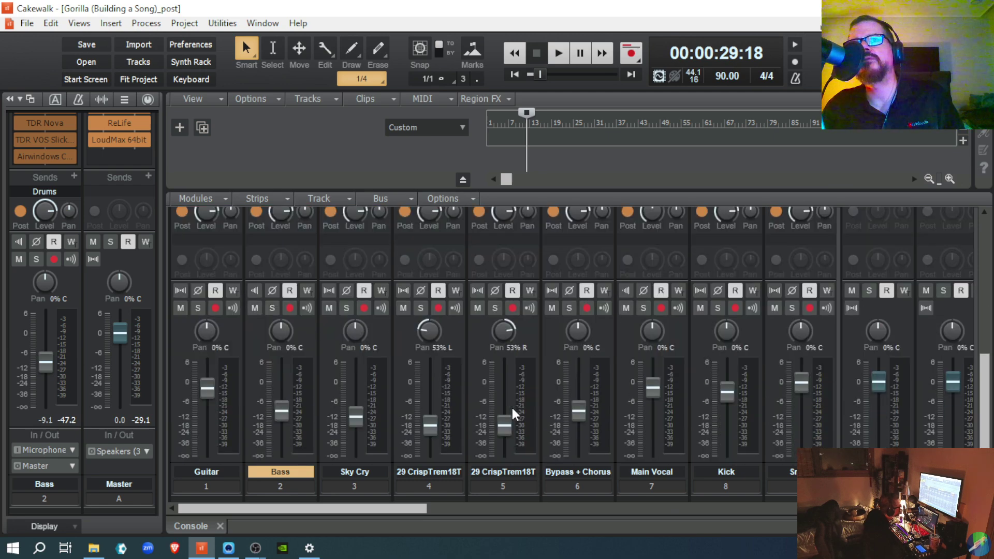
Check the track faders and FX racks, close the console and place the playhead at the start of the clips
scroll(513, 410, "down", 2)
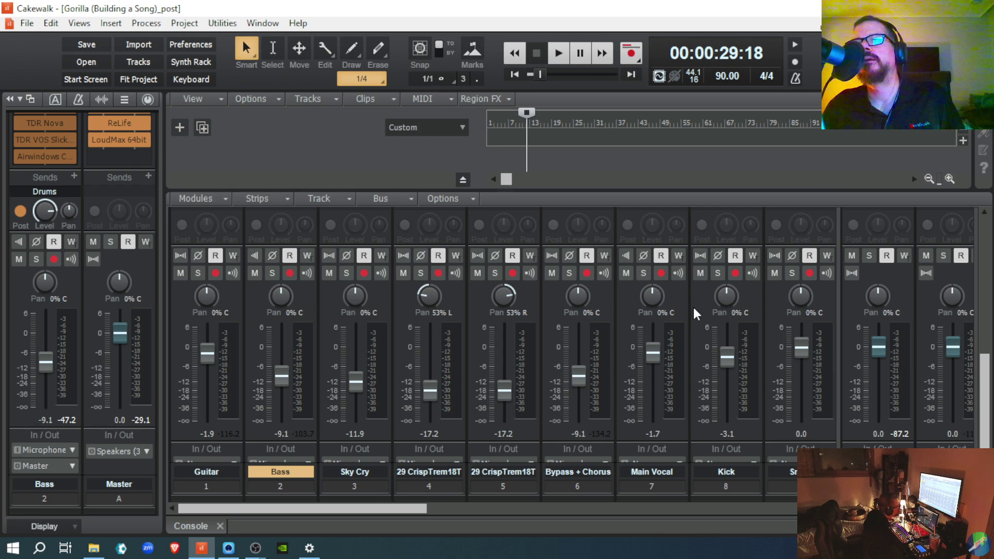
scroll(693, 305, "up", 5)
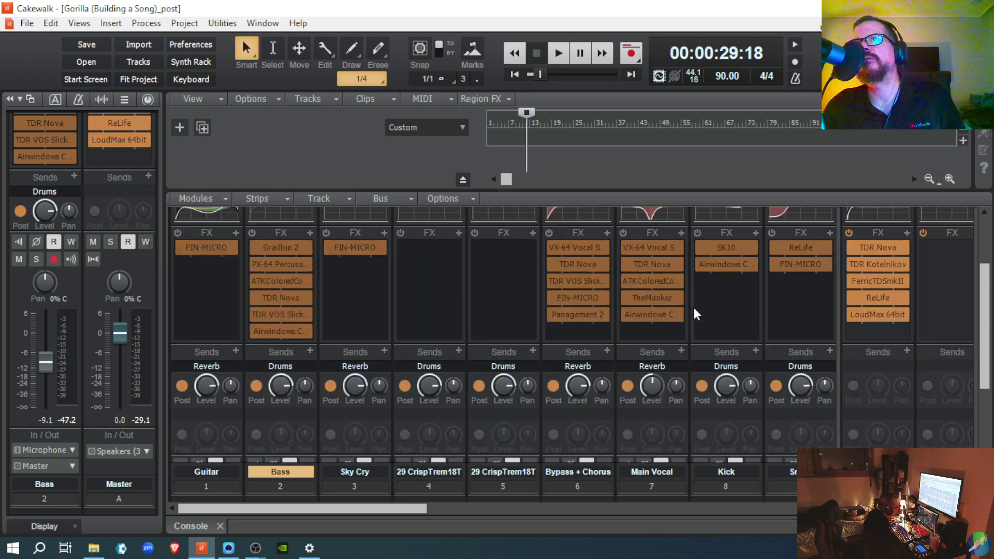
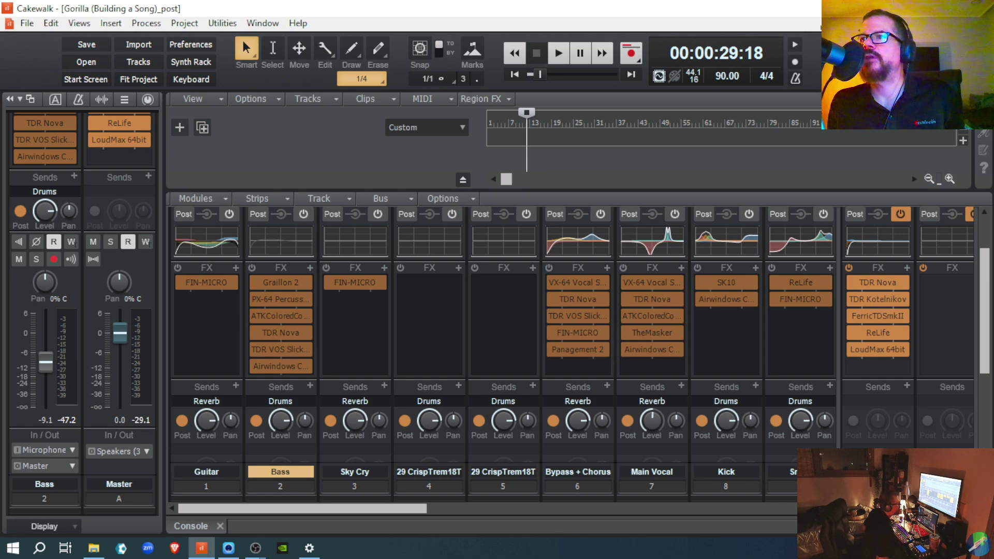
key("d")
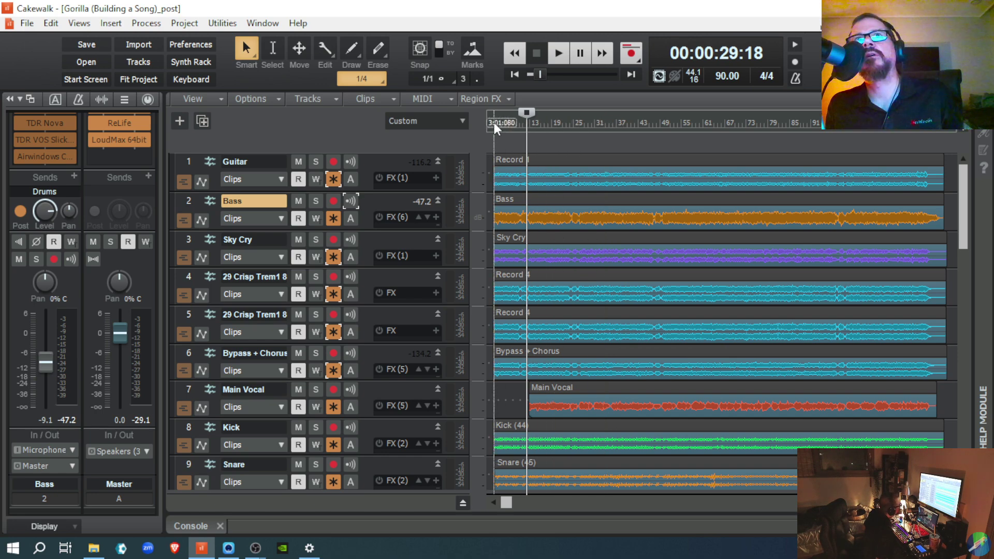
left_click(494, 122)
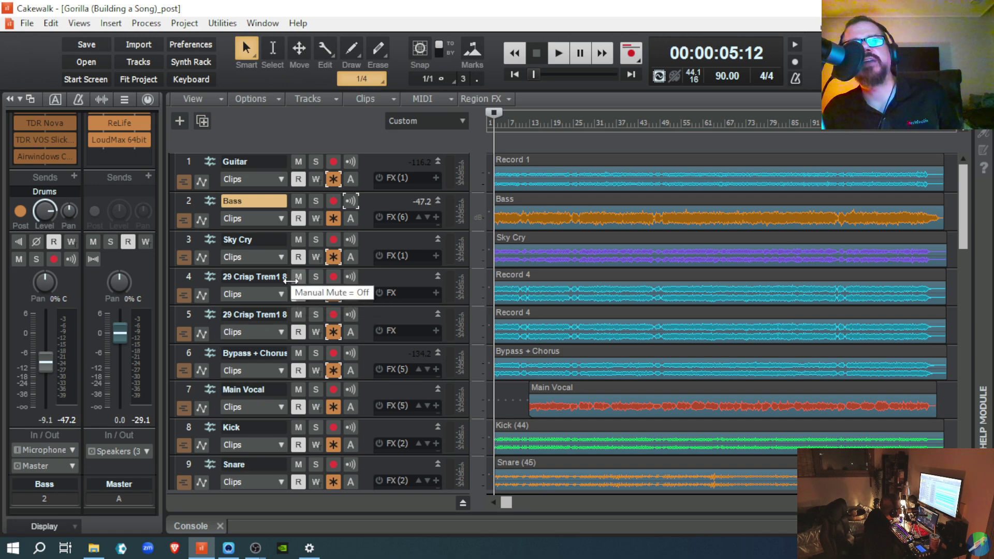
Select track 4 and play a few seconds of the mix from the start of the clips
mouse_move(289, 279)
left_mouse_down()
mouse_move(327, 283)
mouse_move(302, 279)
left_mouse_up()
left_click_drag(293, 277, 289, 278)
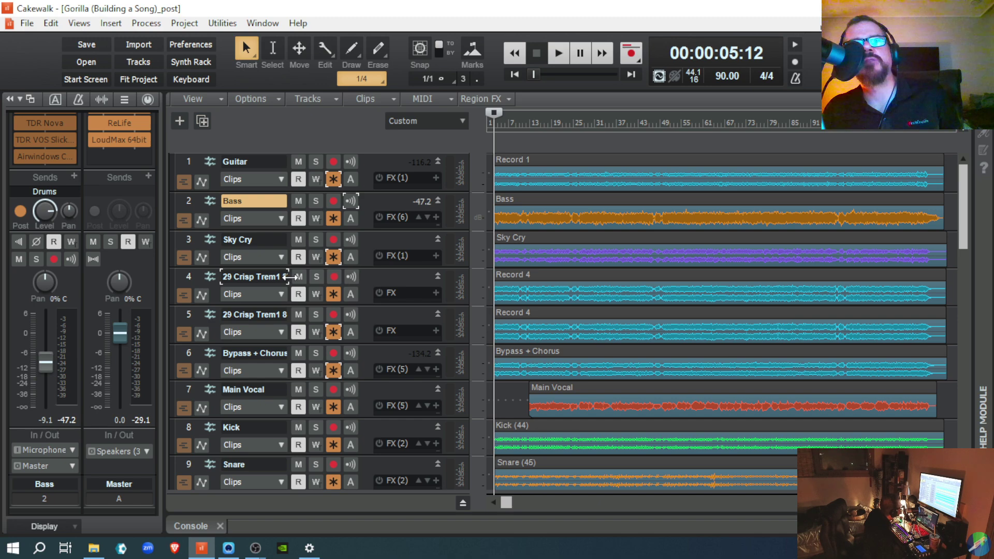
left_click(290, 277)
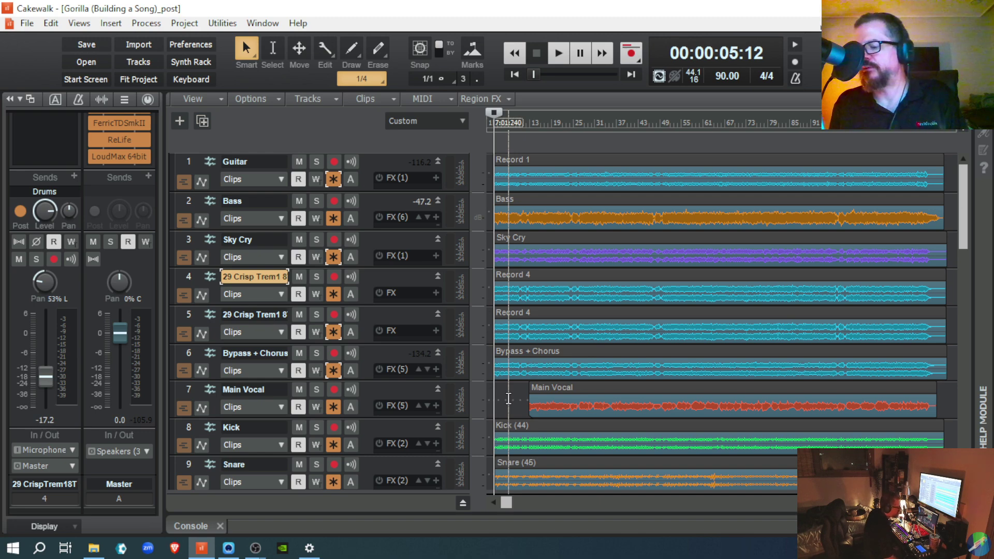
key("space")
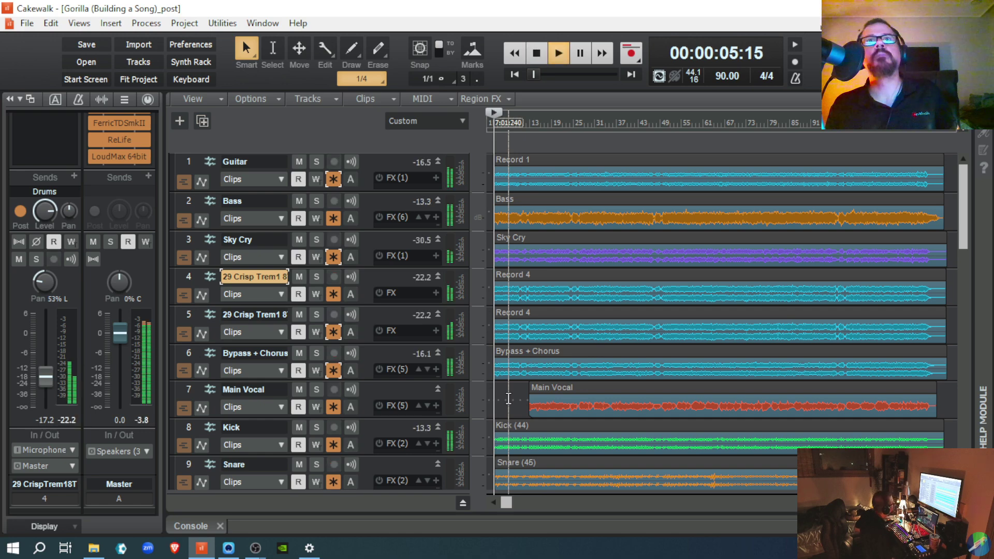
key("space")
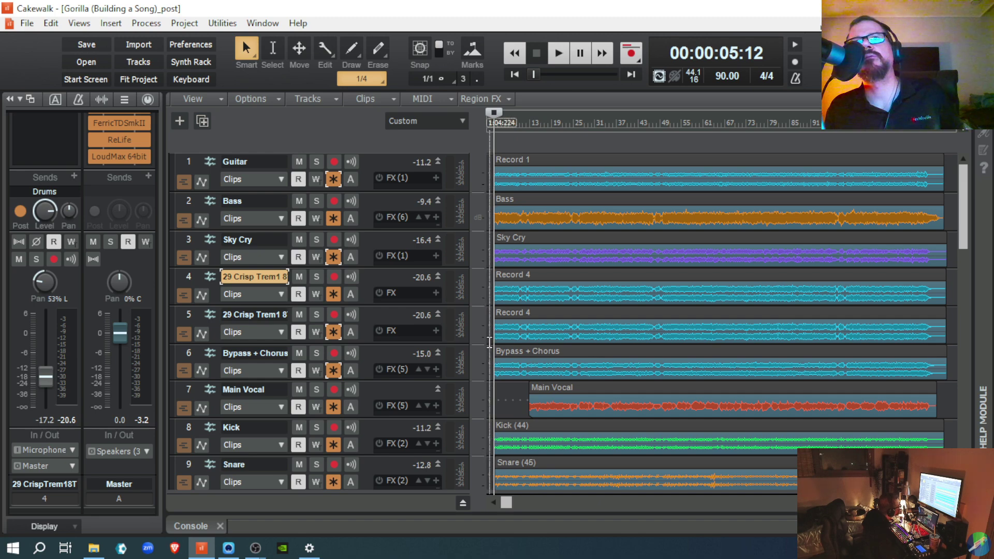
Play the full mix from 00:00:02:21 into the Main Vocal entry and stop playback
left_click(490, 348)
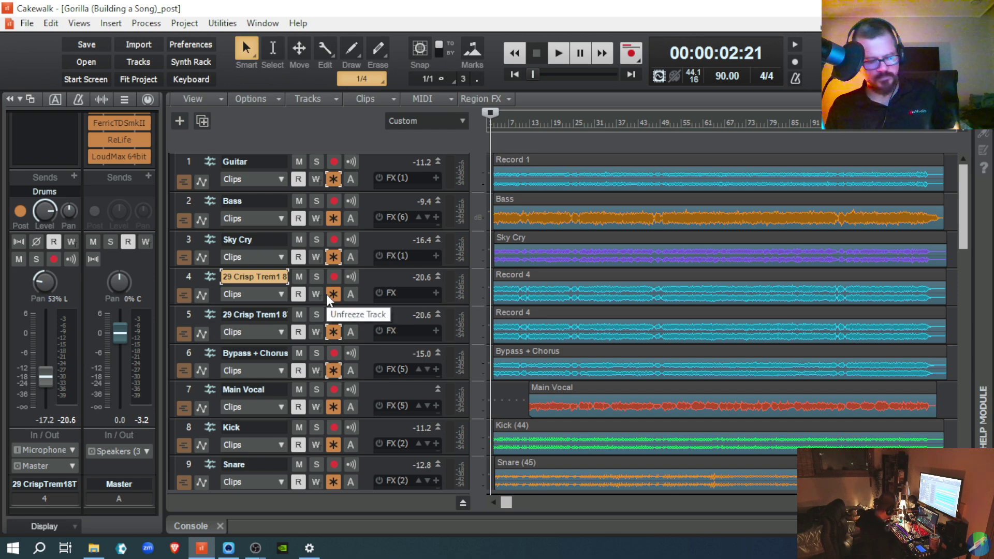
key("space")
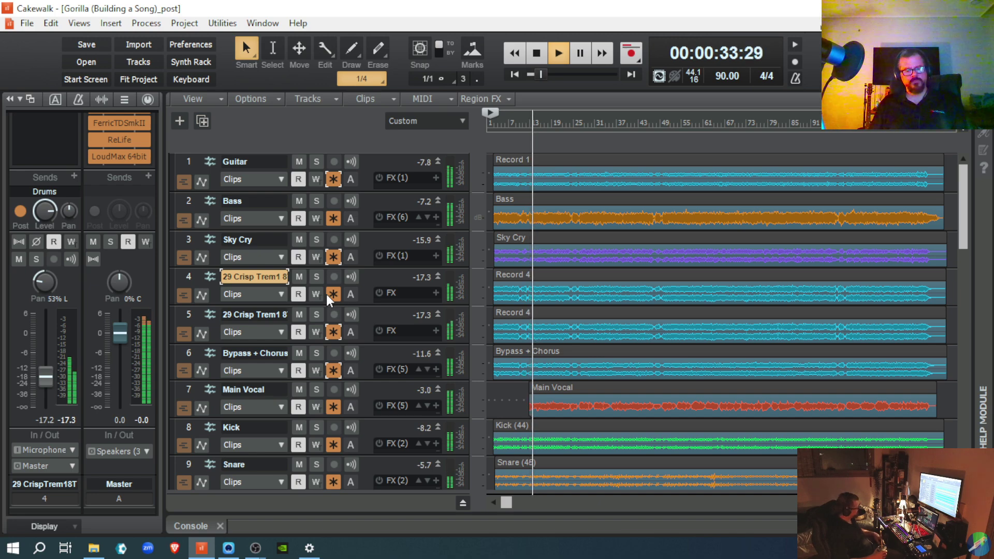
key("space")
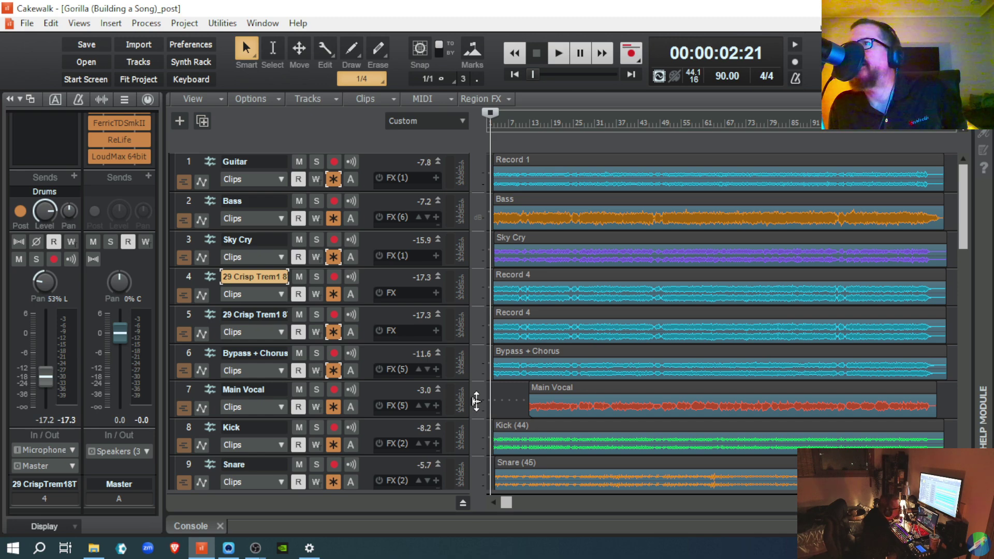
Solo the Bypass + Chorus track and listen to it briefly from 00:00:04:25
left_click(524, 352)
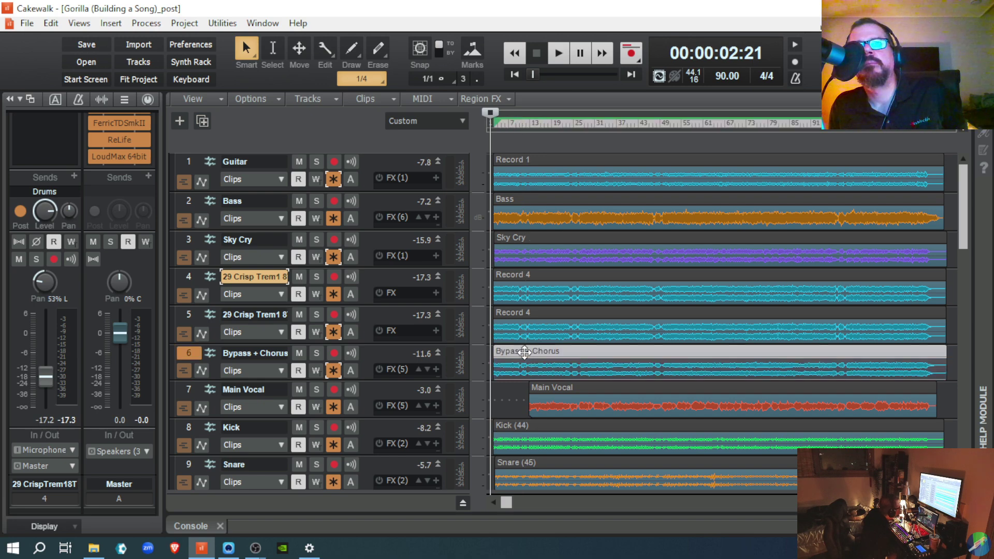
left_click(316, 354)
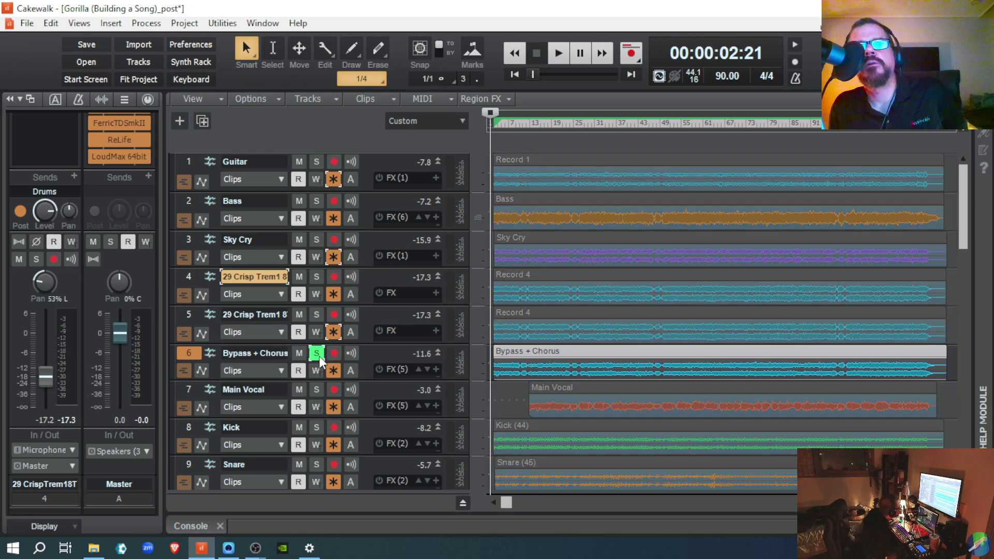
left_click(494, 401)
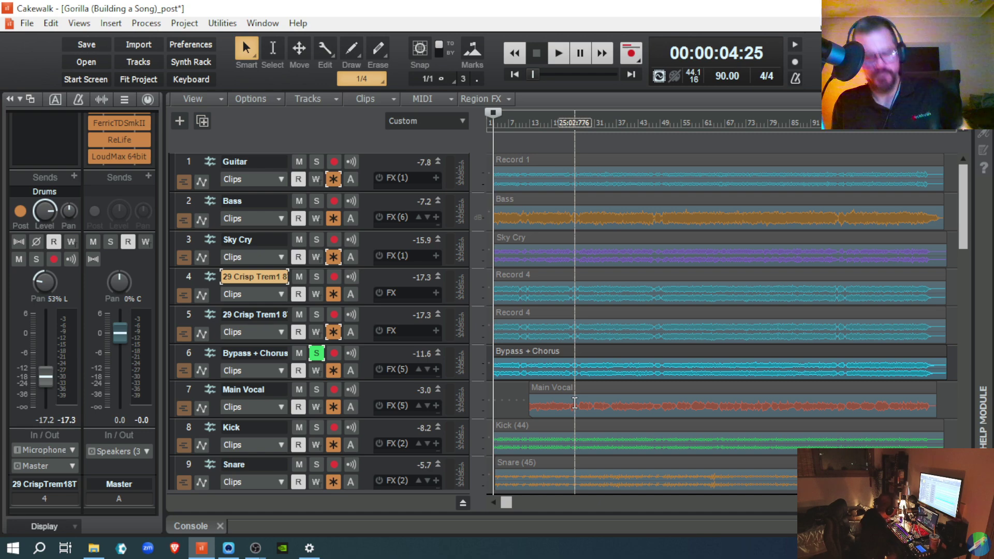
key("space")
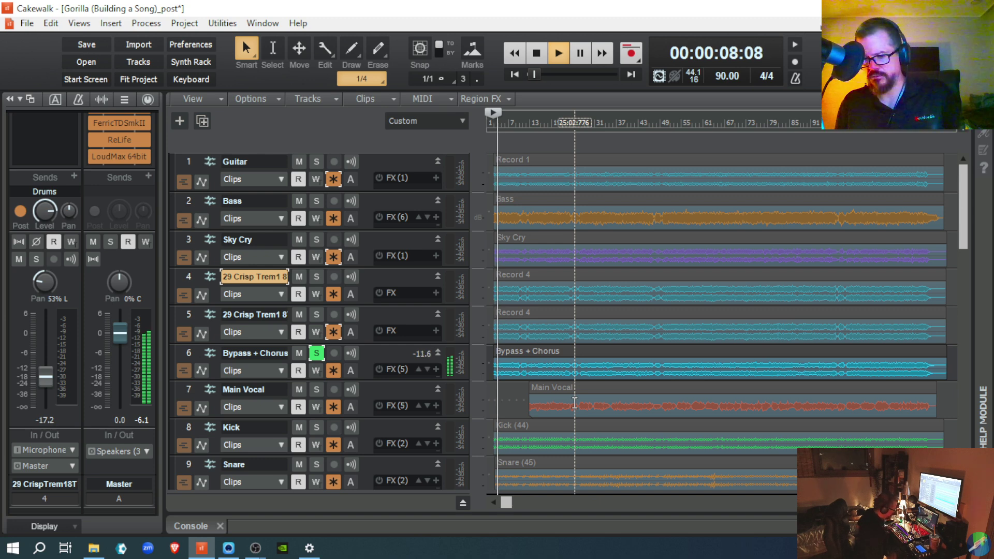
key("space")
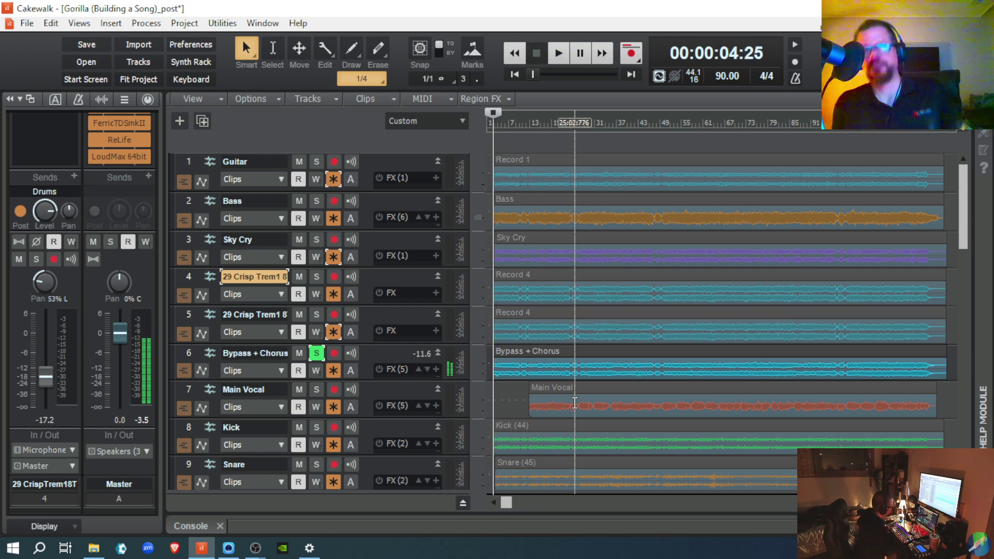
Unsolo the Bypass + Chorus track and play the opening again with all tracks
left_click(316, 353)
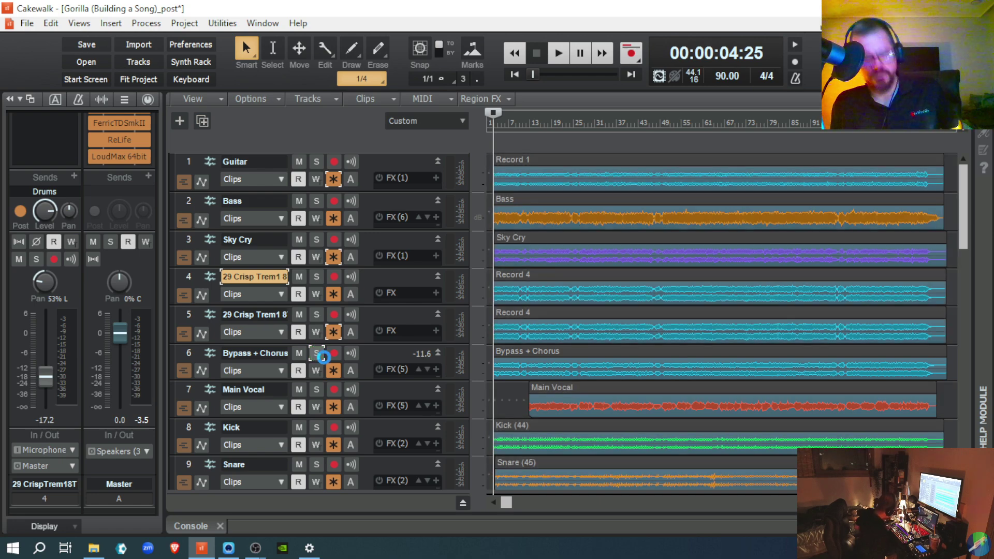
key("space")
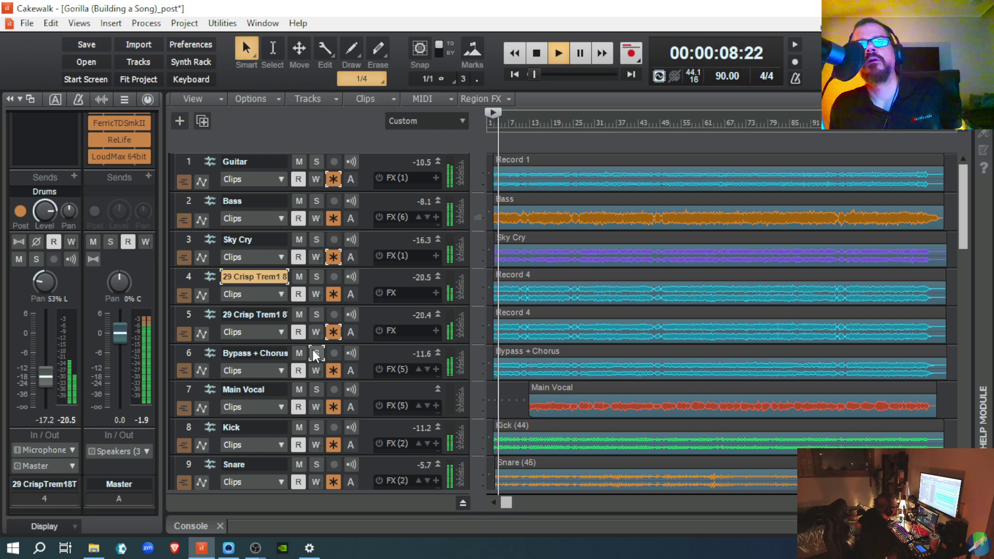
key("space")
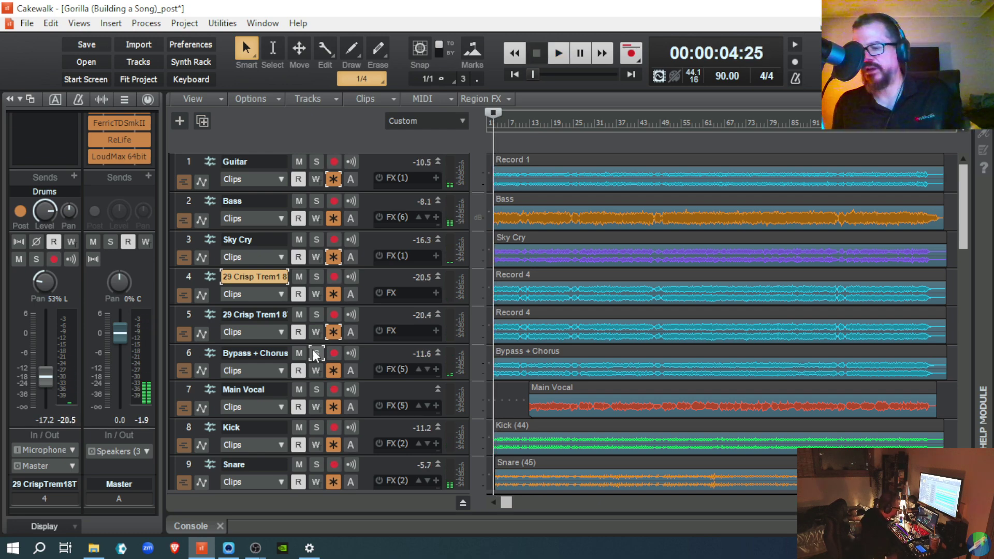
Nudge the Bypass + Chorus clip with Left 3 and check the edit in the undo entry
left_click(593, 352)
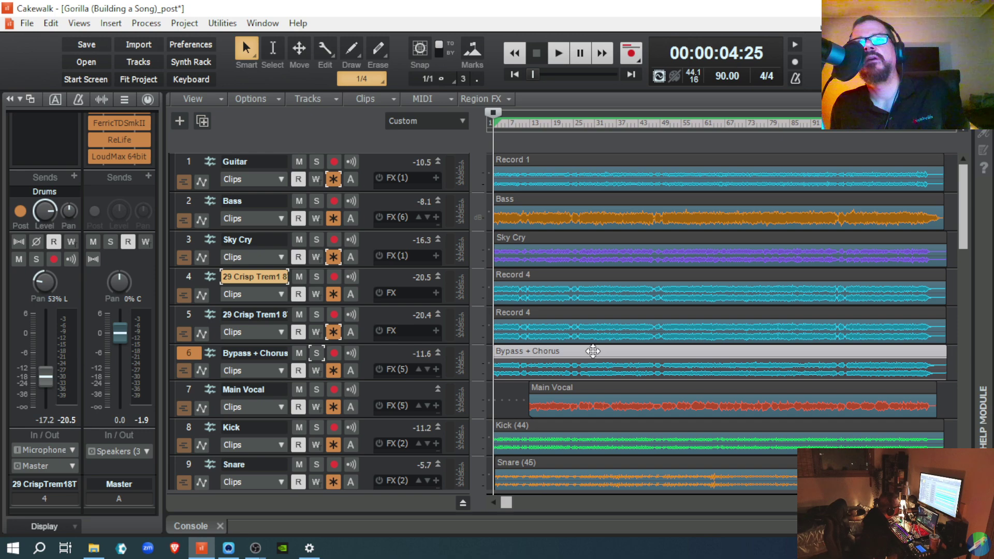
left_click(151, 24)
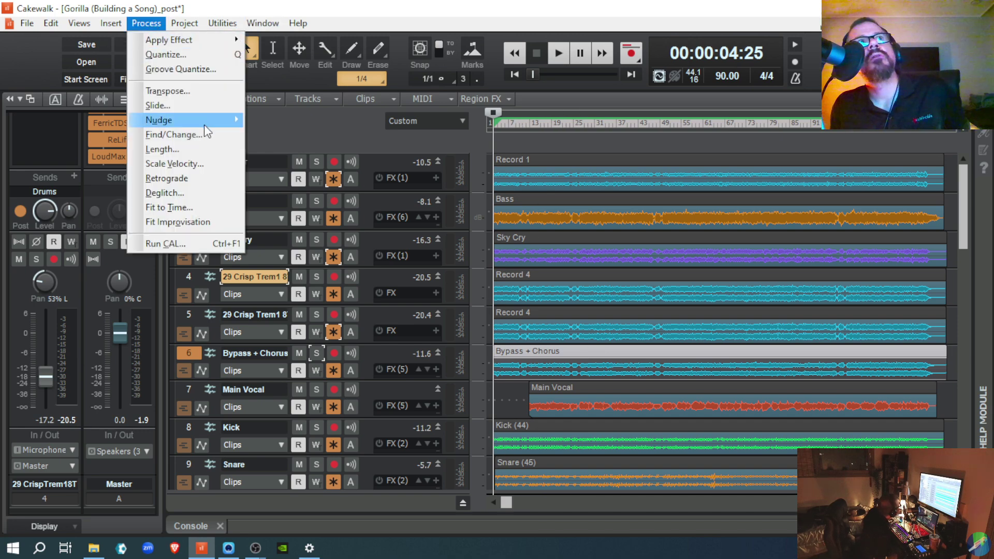
mouse_move(205, 124)
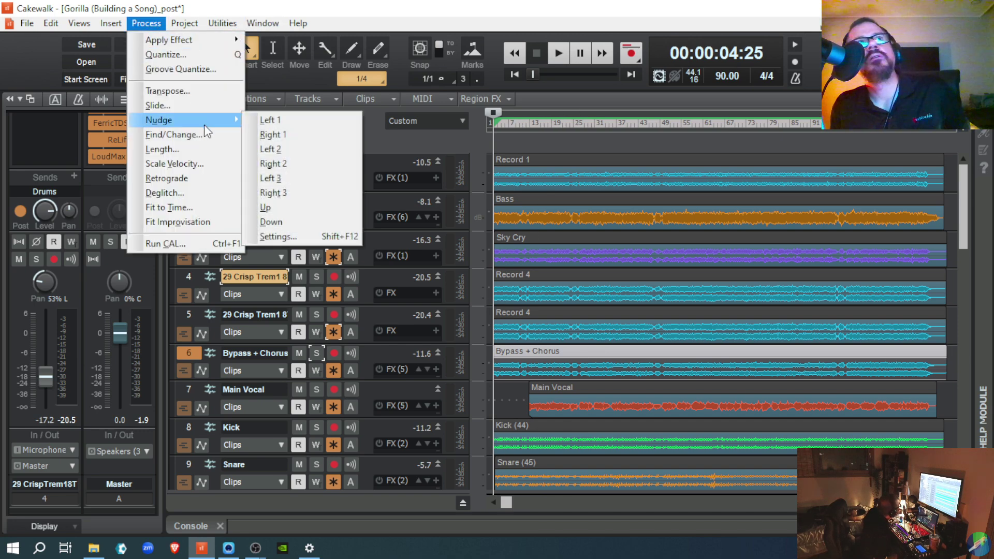
left_click(269, 179)
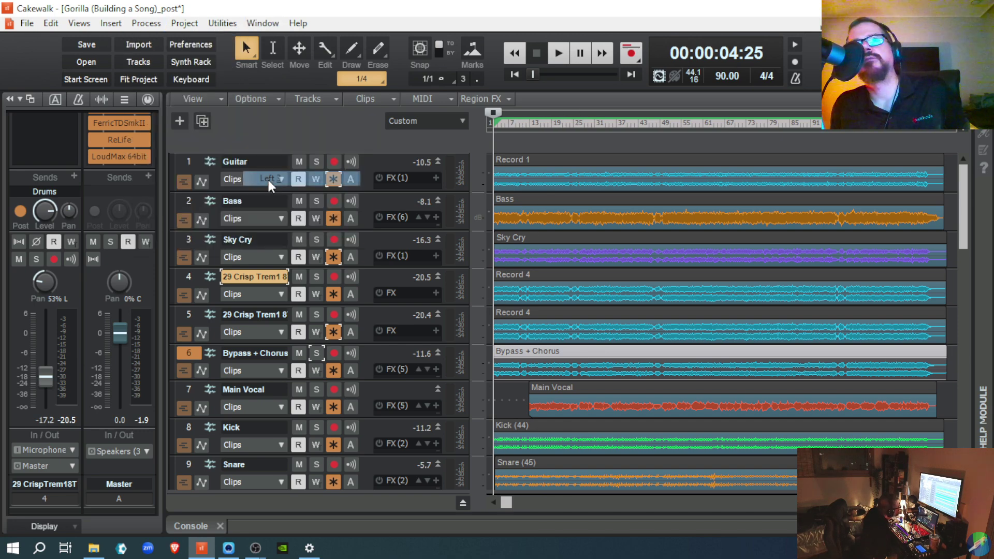
left_click(52, 23)
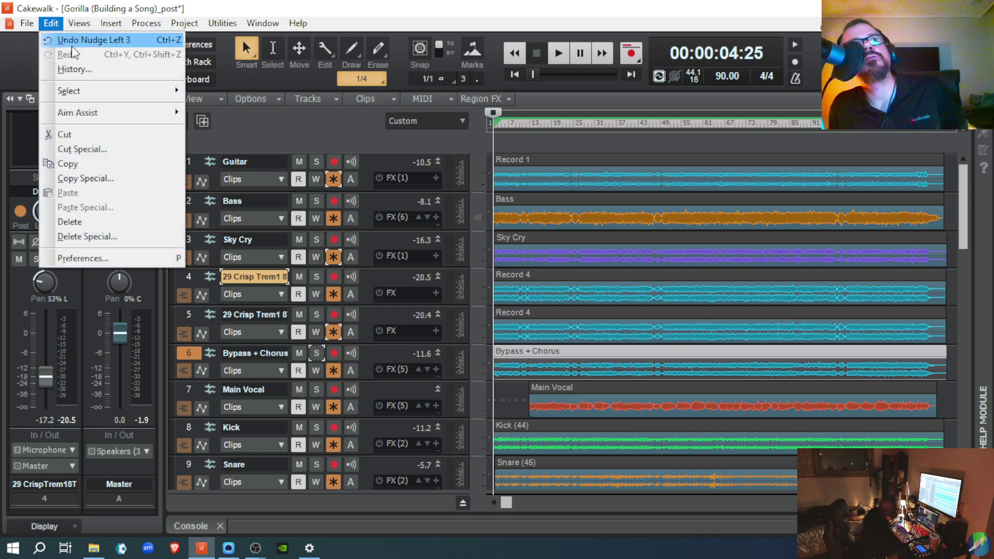
left_click(54, 26)
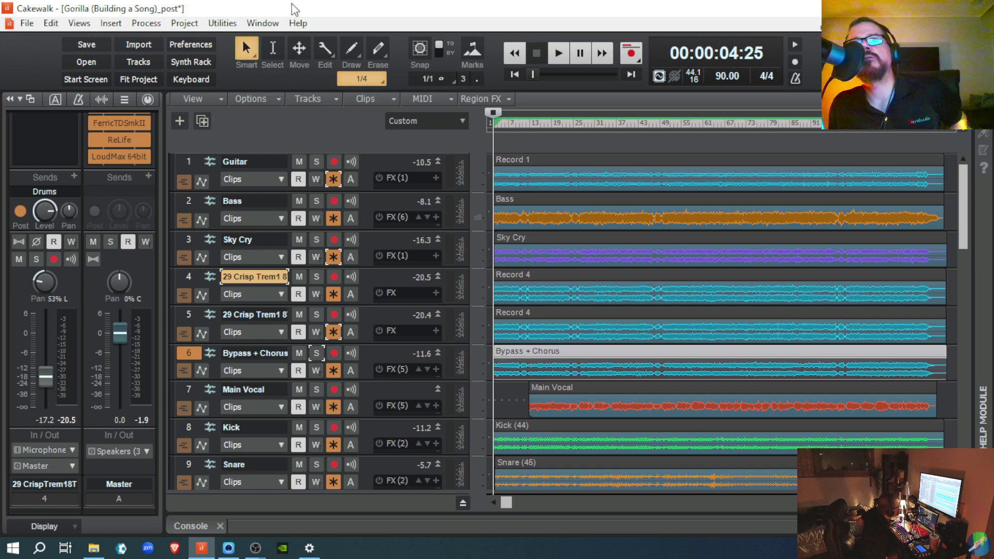
Play the song with the console open and lower the Bypass + Chorus fader to -12.1, settling on -9.7 dB
key("space")
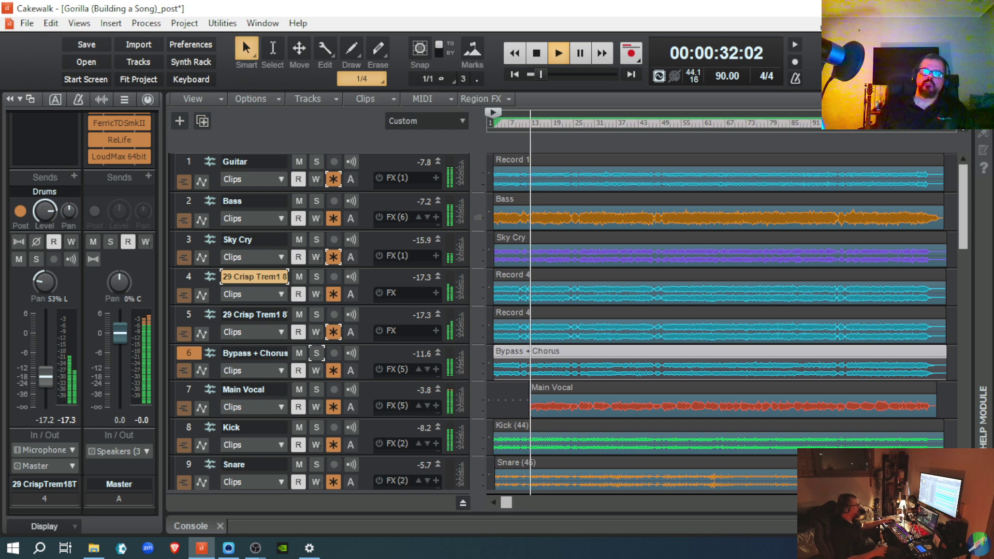
key("d")
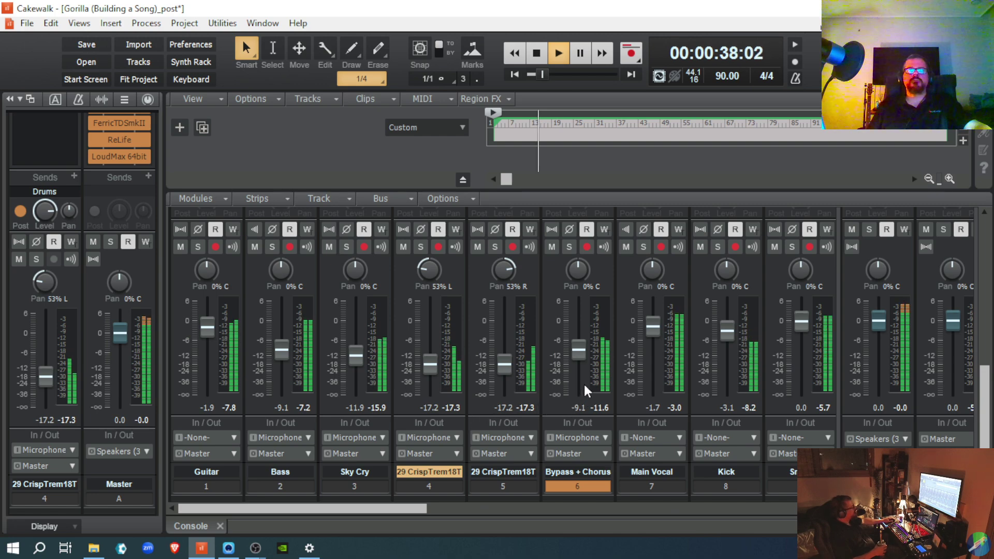
mouse_move(585, 361)
left_click_drag(580, 352, 580, 356)
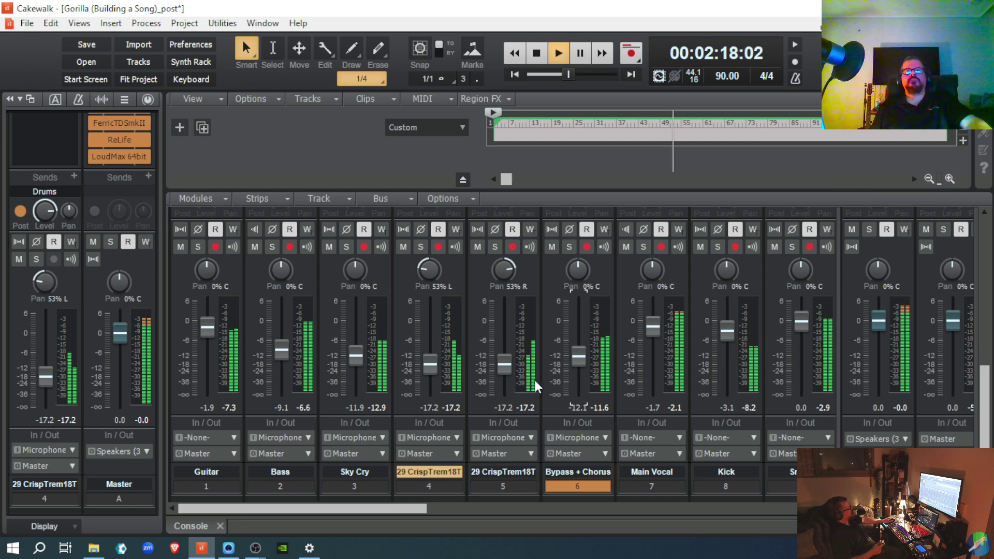
mouse_move(582, 363)
left_click_drag(582, 362, 582, 356)
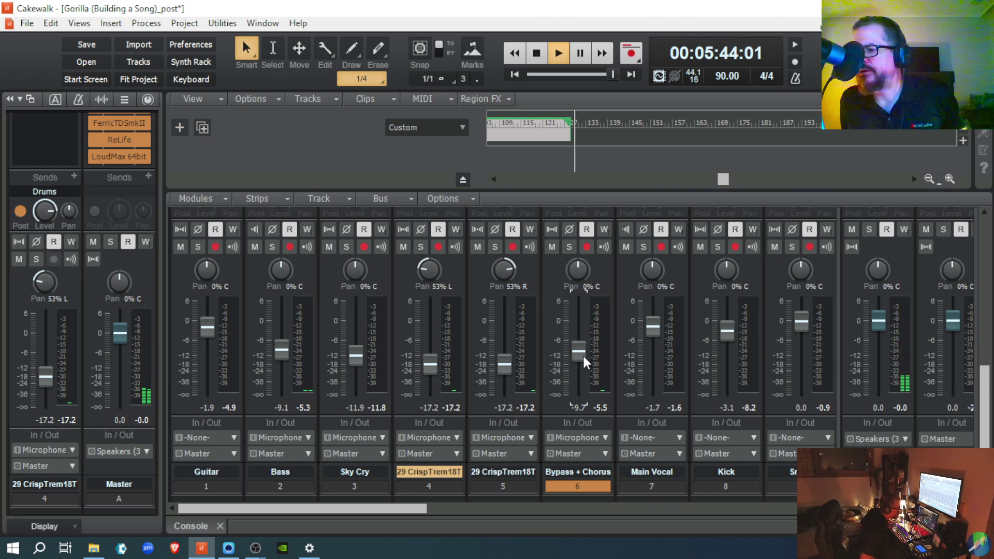
key("space")
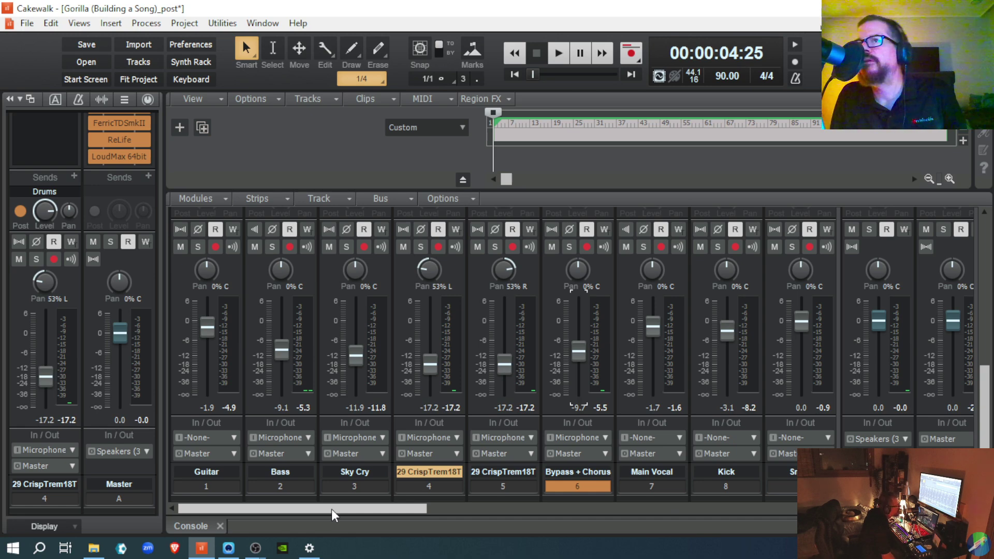
Inspect the fader levels of the remaining tracks, from Main Vocal through the toms, Bodhran and B Gongs, and close the console
left_click_drag(331, 511, 354, 521)
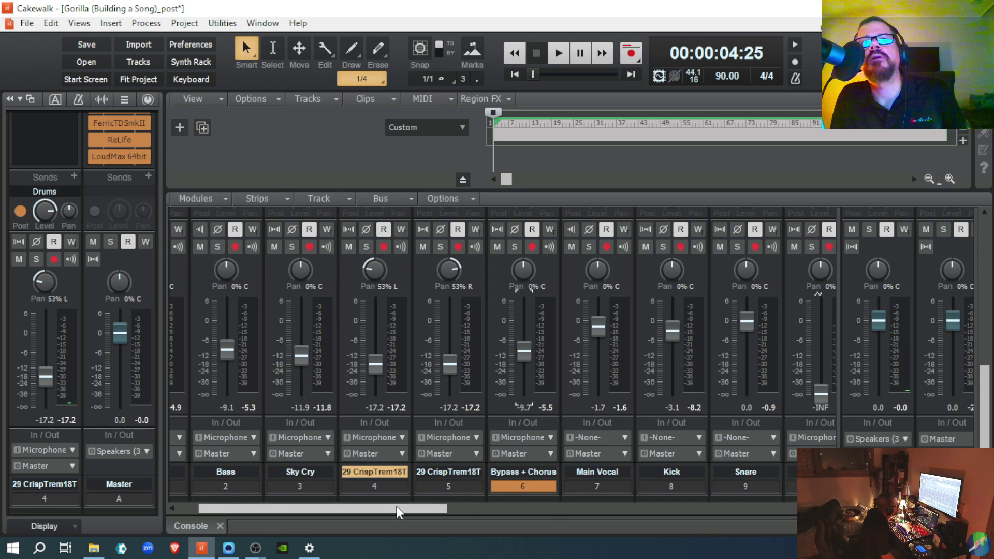
left_click_drag(396, 507, 545, 521)
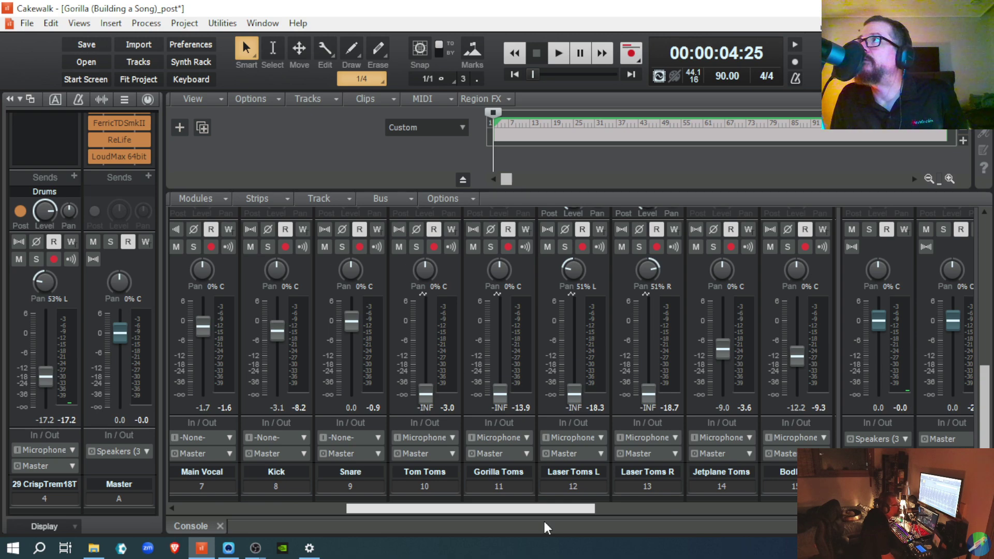
left_click_drag(545, 521, 626, 517)
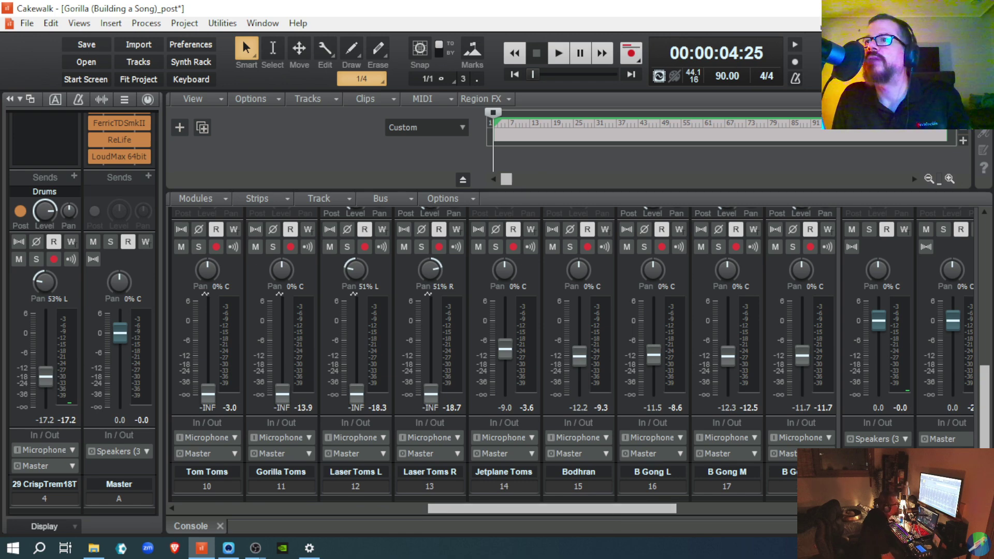
key("d")
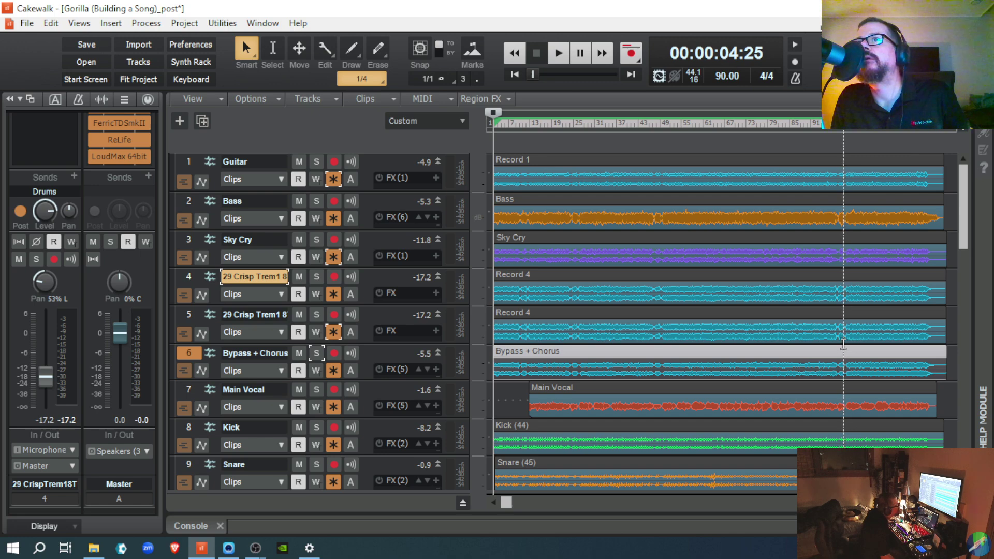
Play the full mix from about 3:40, moving the start marker to the passage near 3:44, and stop playback
left_click(785, 338)
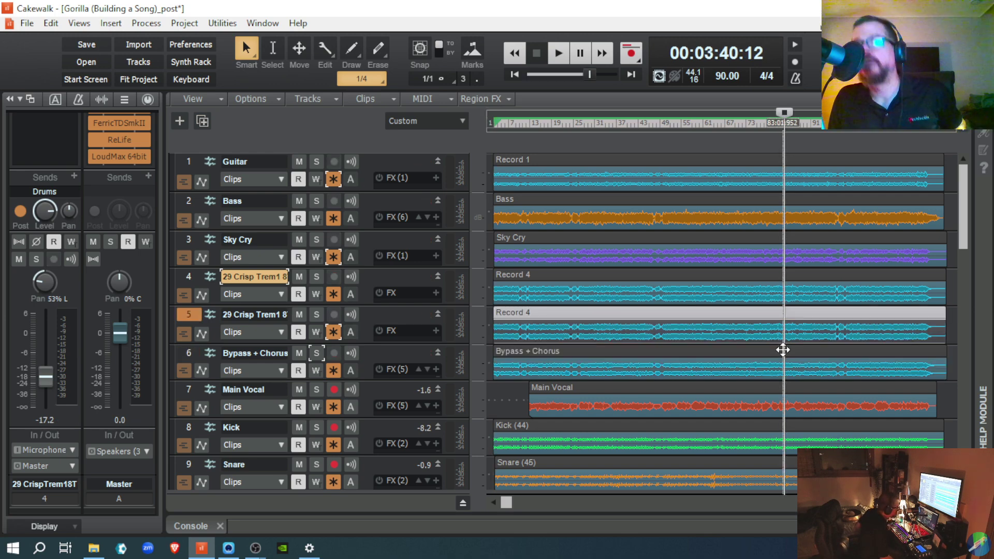
key("space")
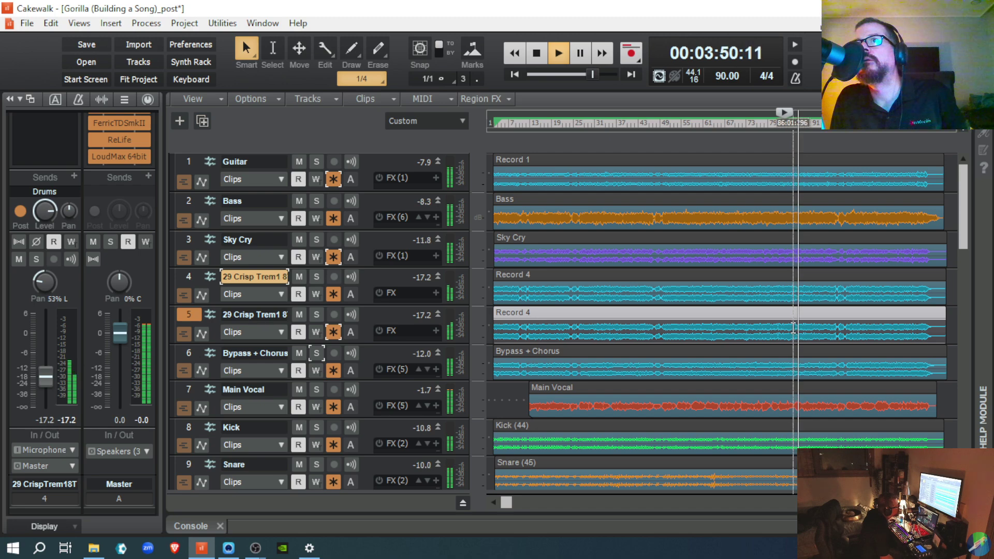
left_click(795, 328)
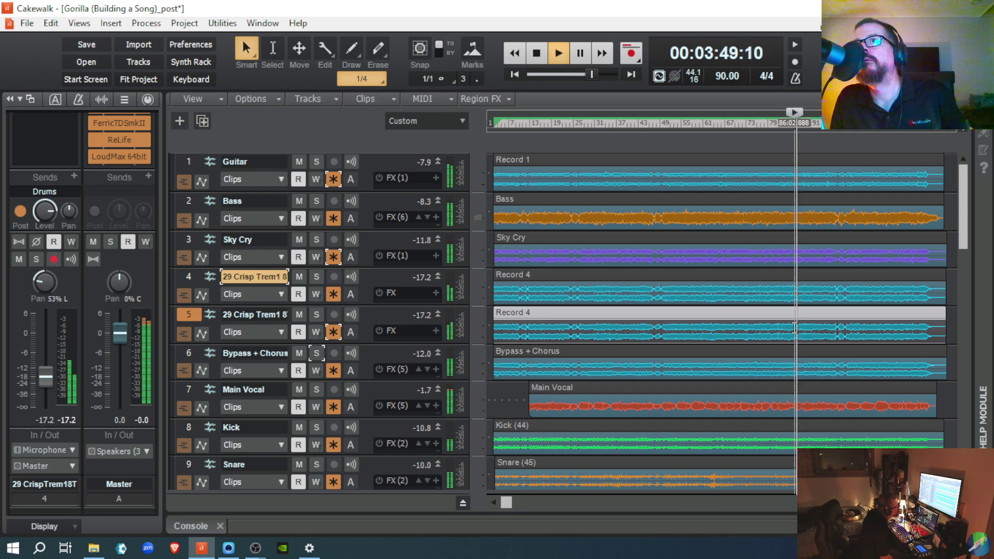
left_click(793, 328)
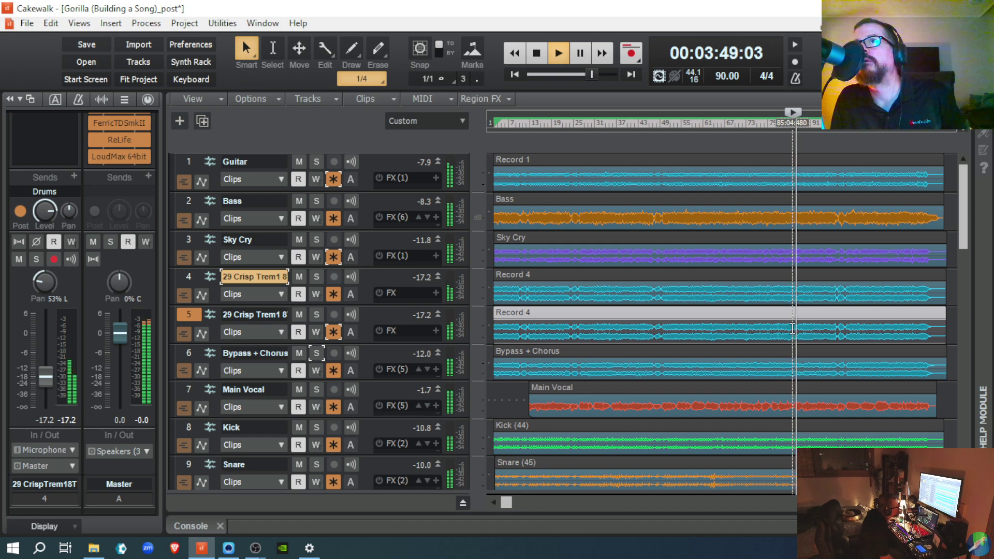
left_click(791, 328)
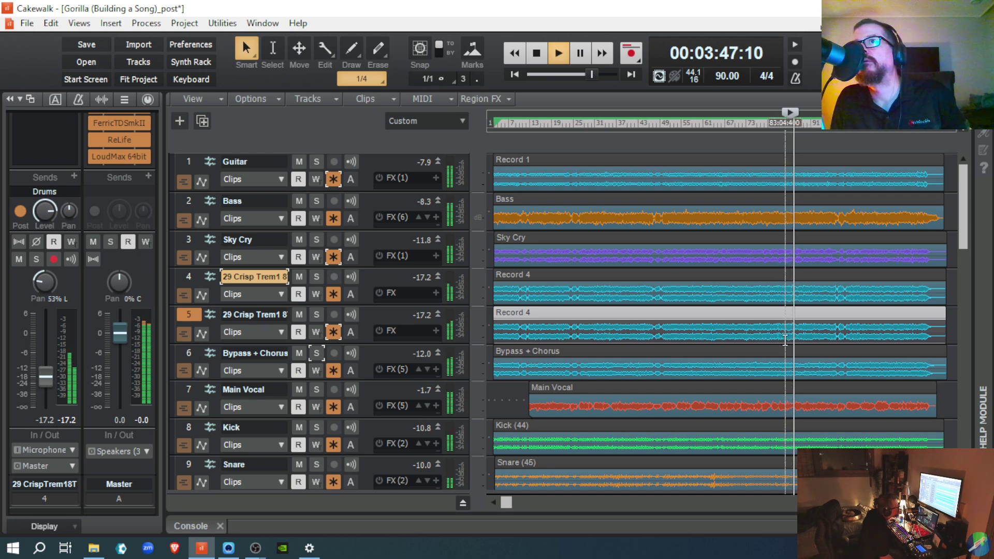
key("space")
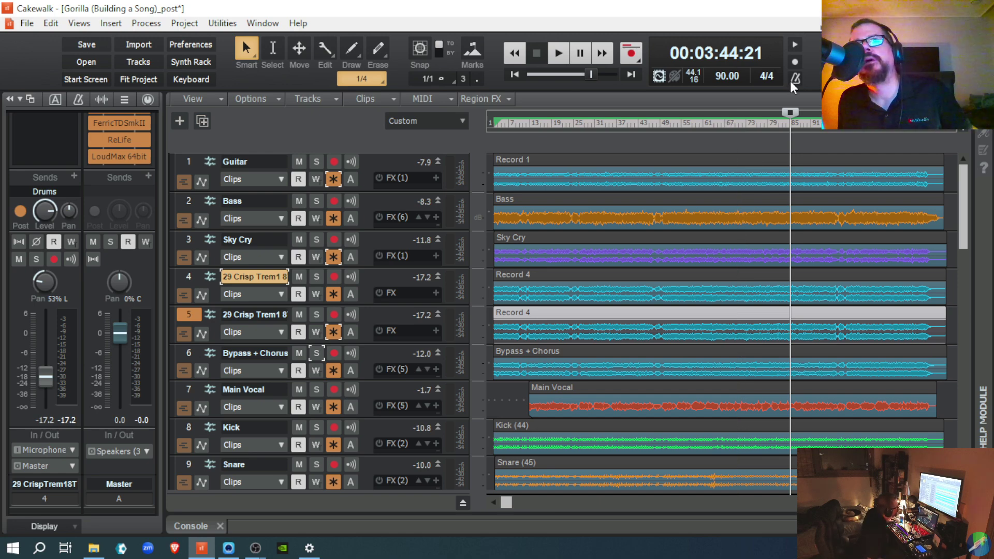
Solo the Sky Cry track and play it alone from about 3:44
left_click(323, 239)
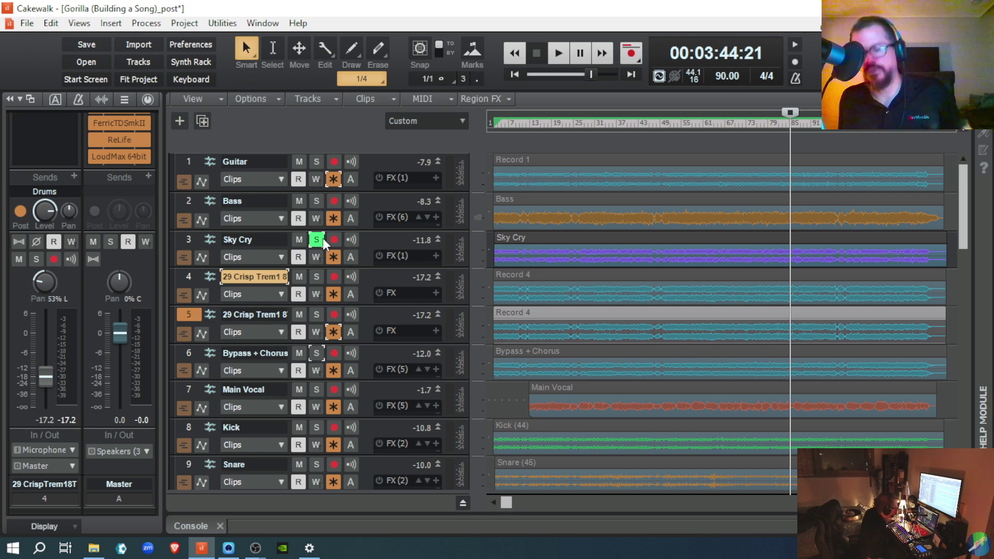
key("space")
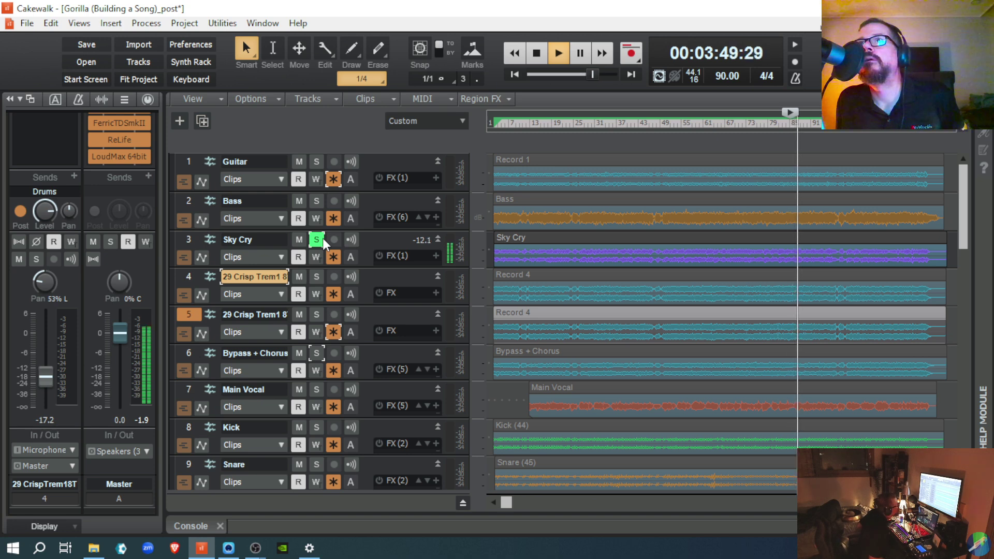
key("space")
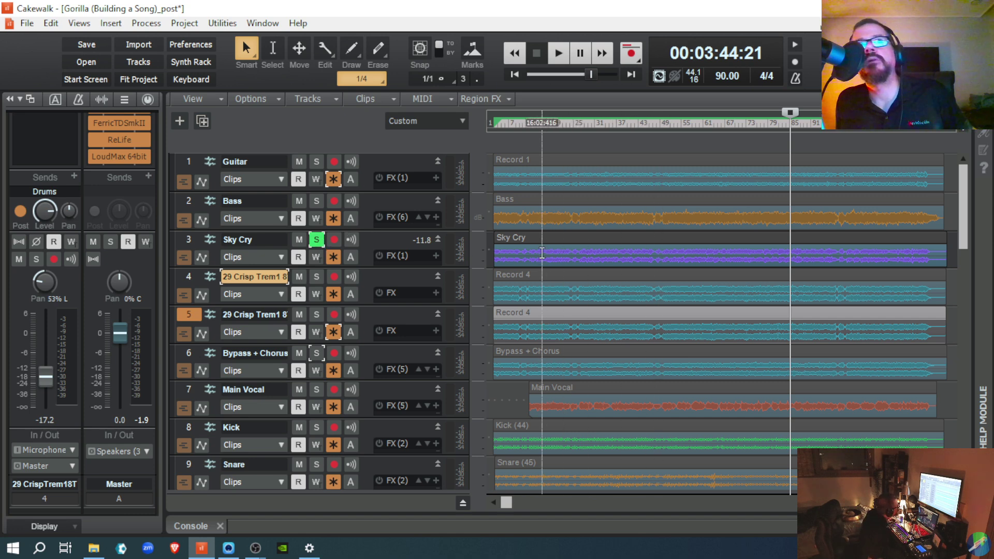
Nudge the Sky Cry clip with Left 3
left_click(611, 237)
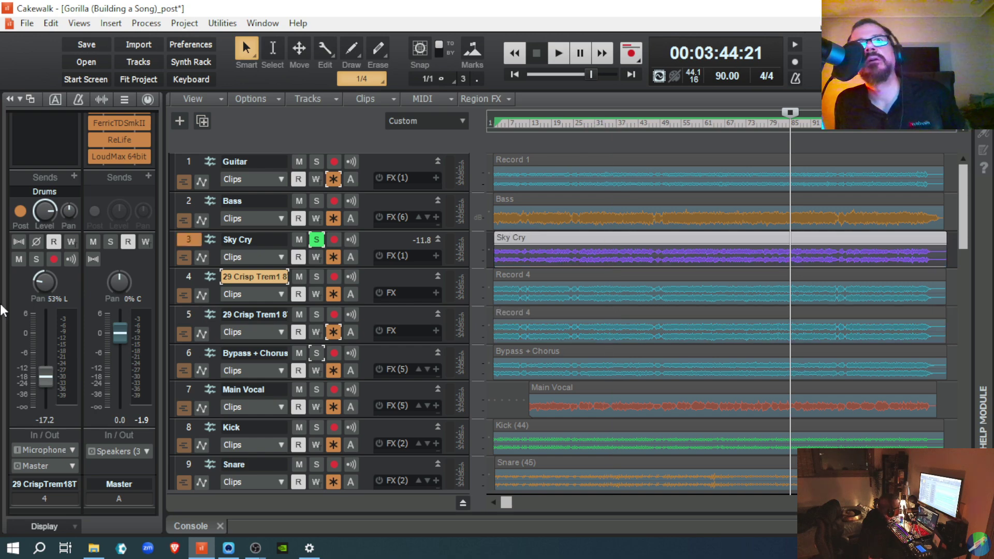
left_click(51, 23)
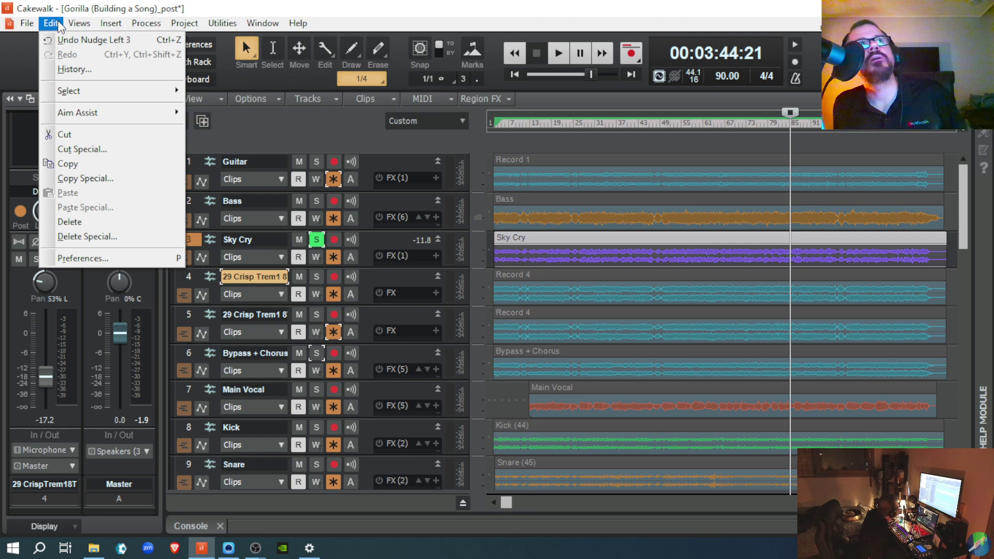
mouse_move(151, 23)
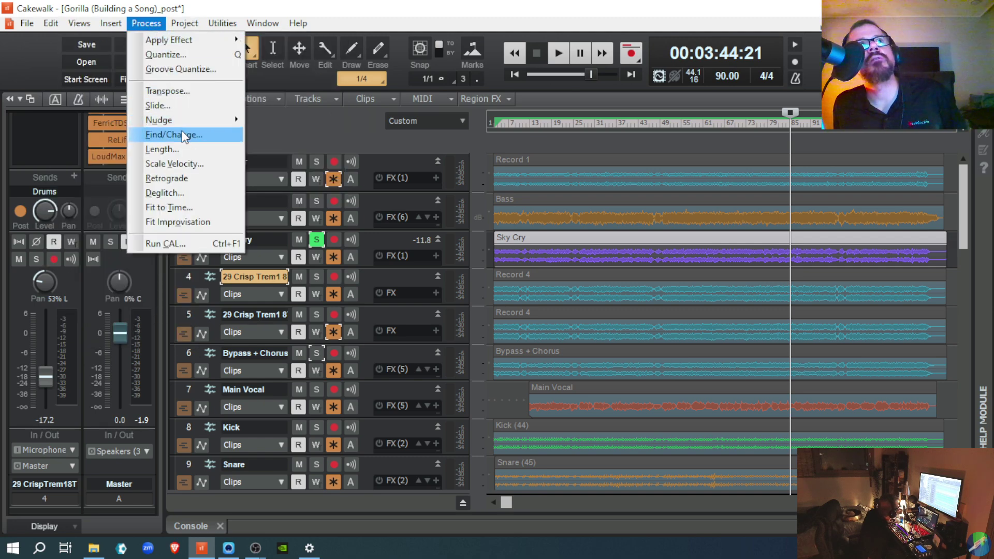
mouse_move(186, 119)
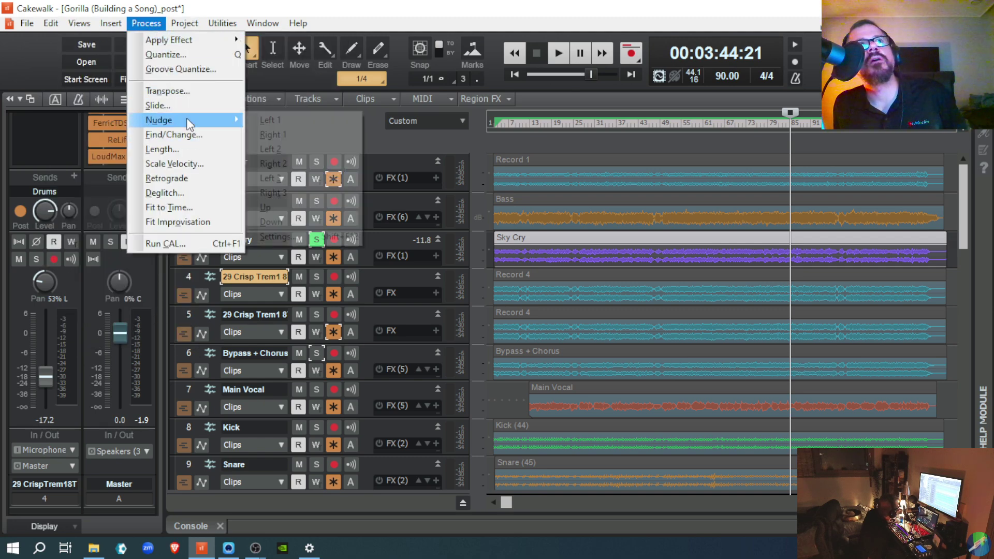
left_click(265, 178)
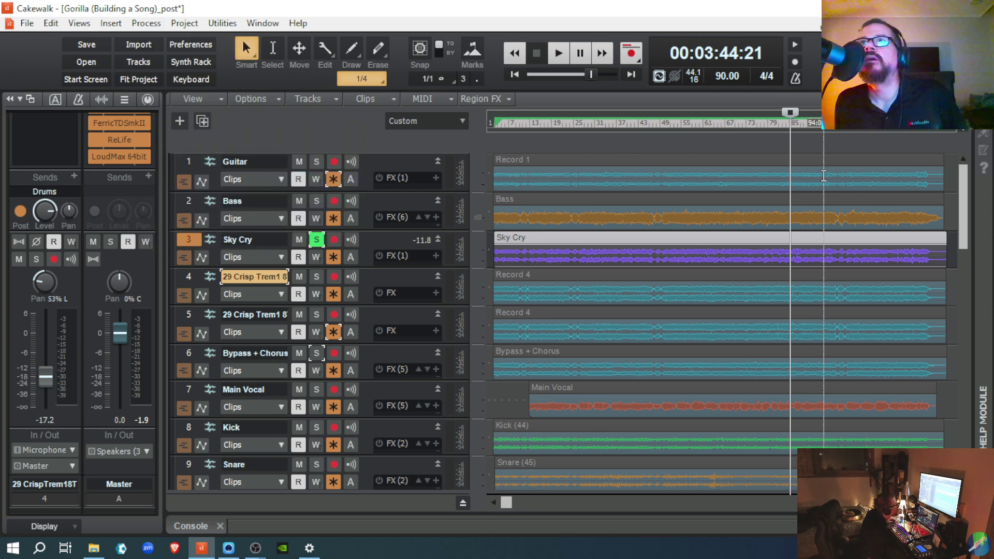
Set the playback start to about 3:42 and briefly play the soloed Sky Cry track
left_click(787, 228)
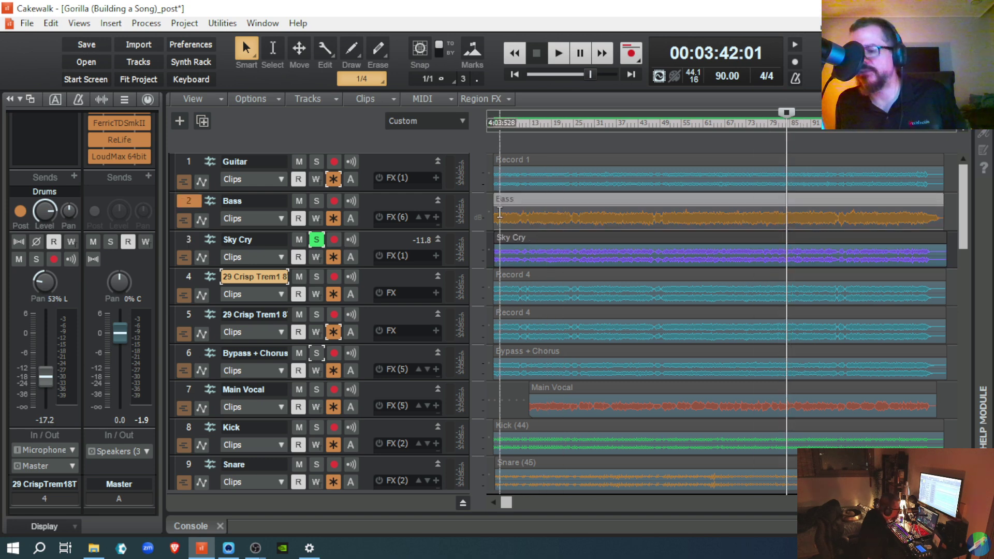
key("space")
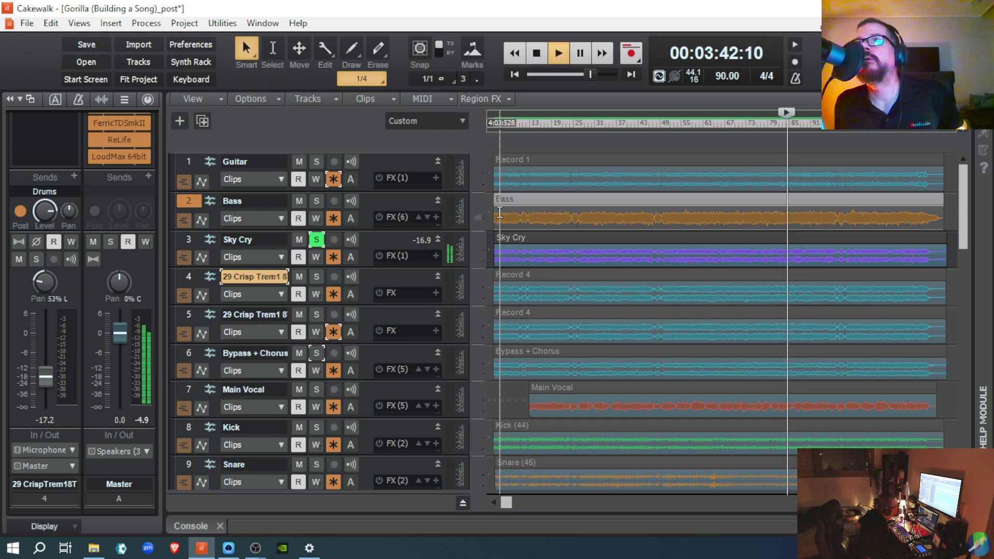
key("space")
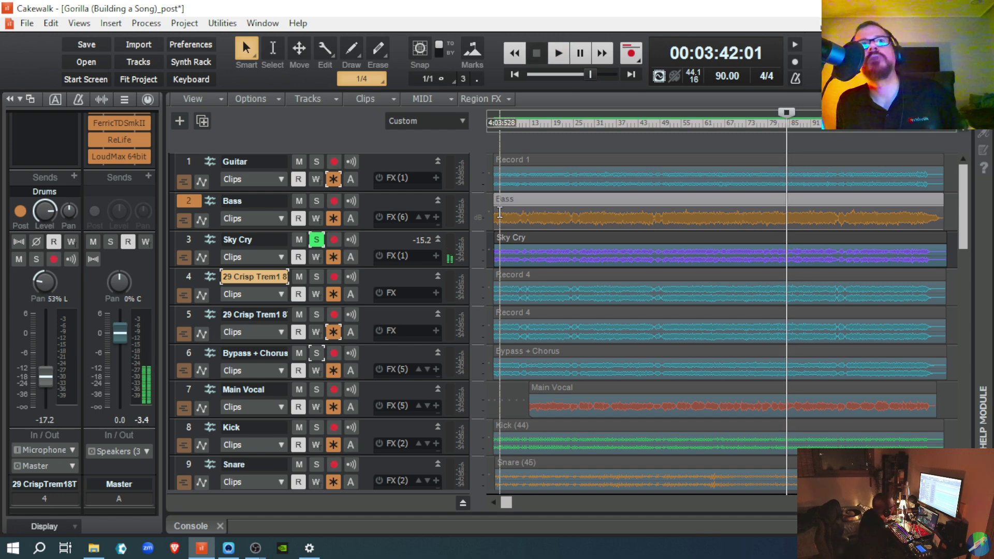
Unsolo the Sky Cry track and play the passage from about 3:42 with all tracks
left_click(316, 240)
key("space")
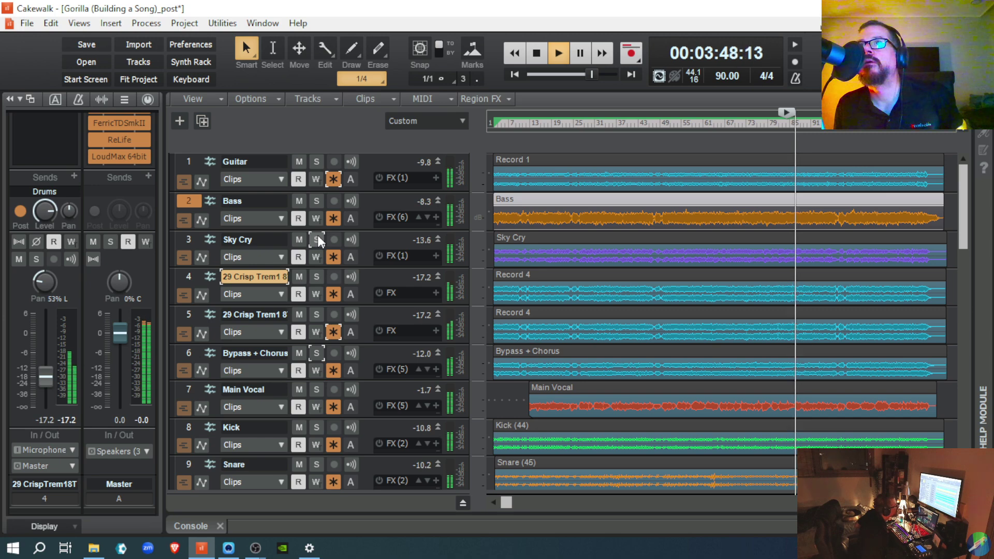
key("space")
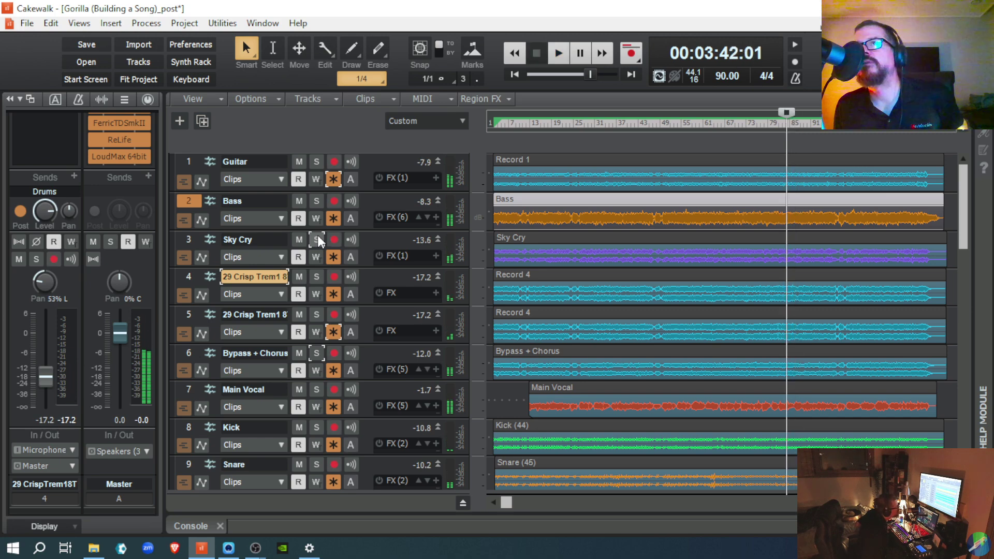